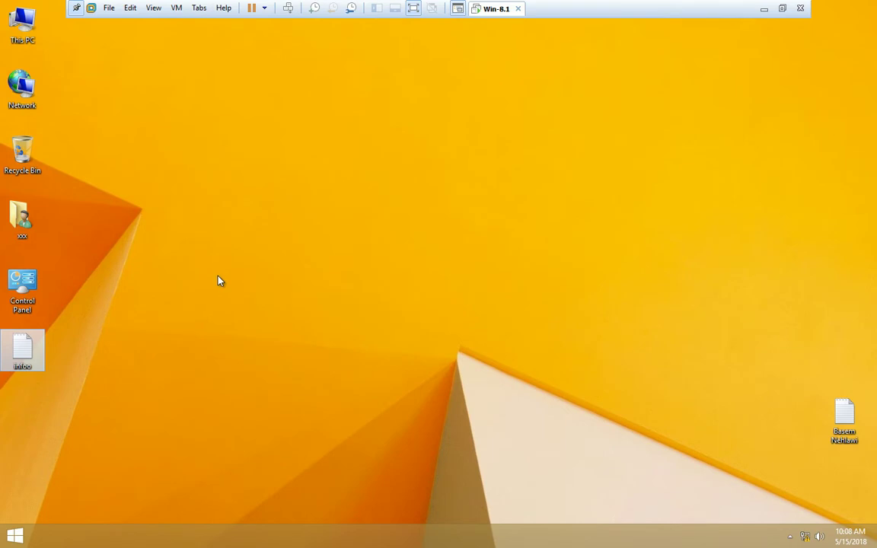
Step: View the computer's basic system information, including the Windows edition, then close it
right_click(35, 23)
left_click(117, 151)
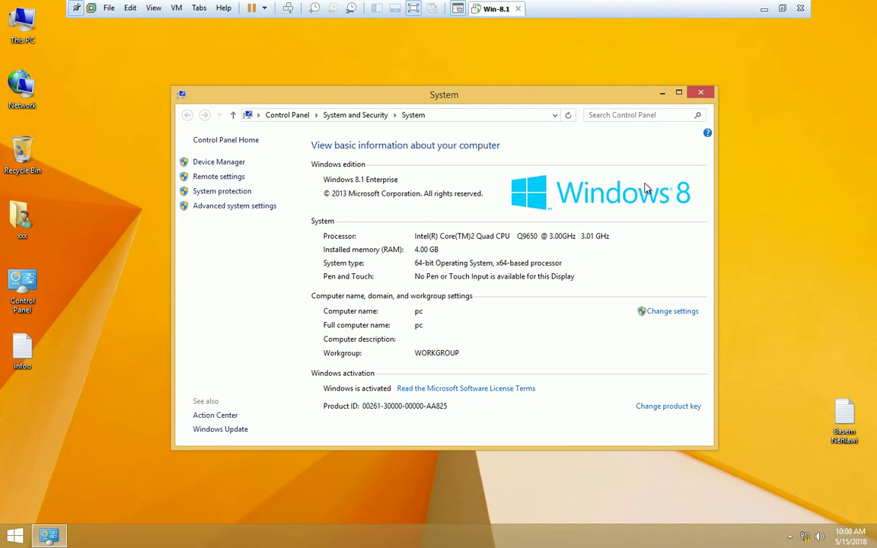
left_click(700, 93)
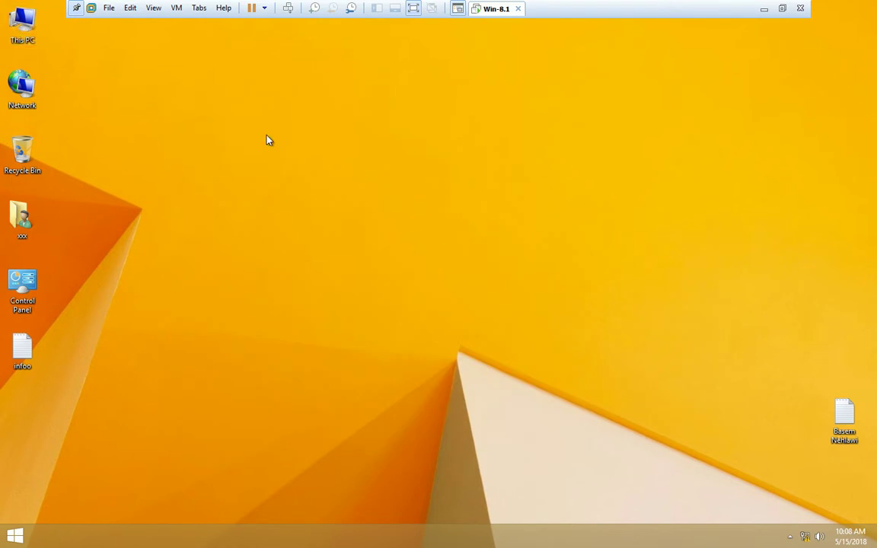
Step: Shrink the System (C:) volume by 20480 MB in Disk Management
right_click(18, 23)
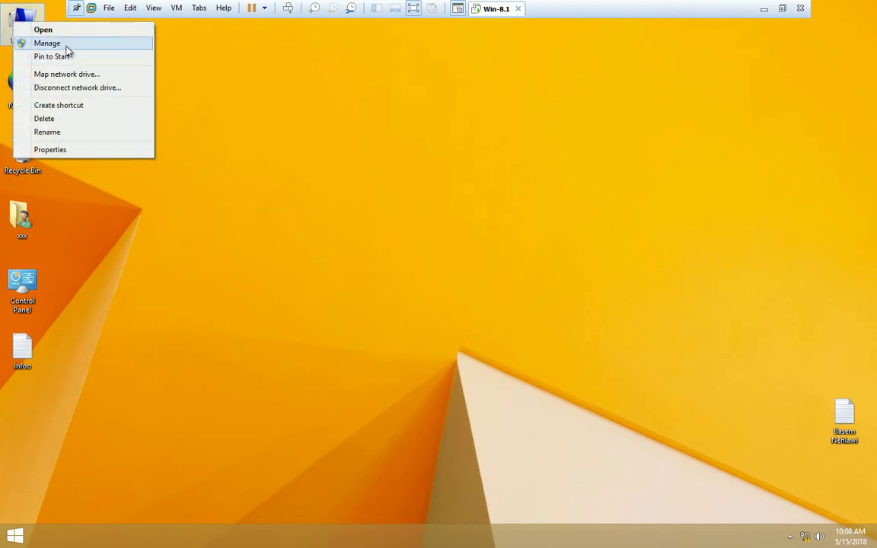
left_click(59, 42)
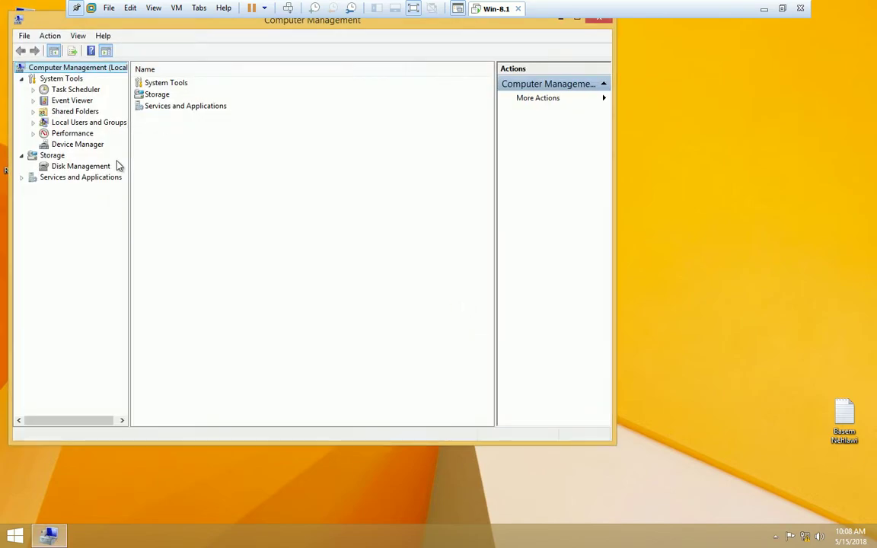
left_click(86, 167)
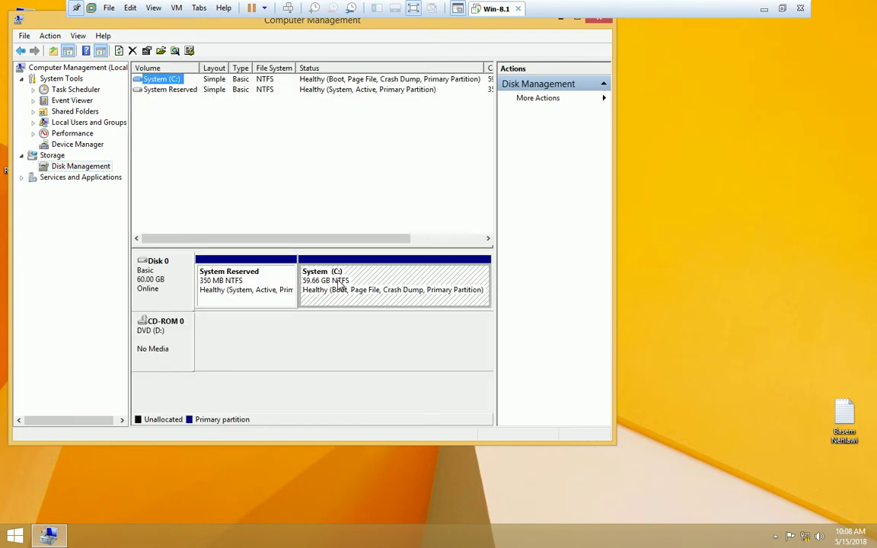
right_click(349, 283)
left_click(411, 374)
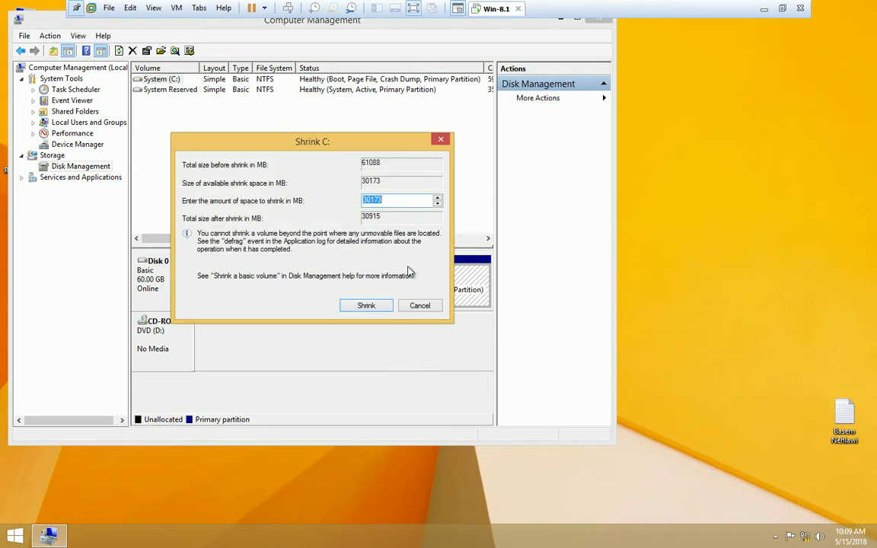
type("20480")
left_click(365, 305)
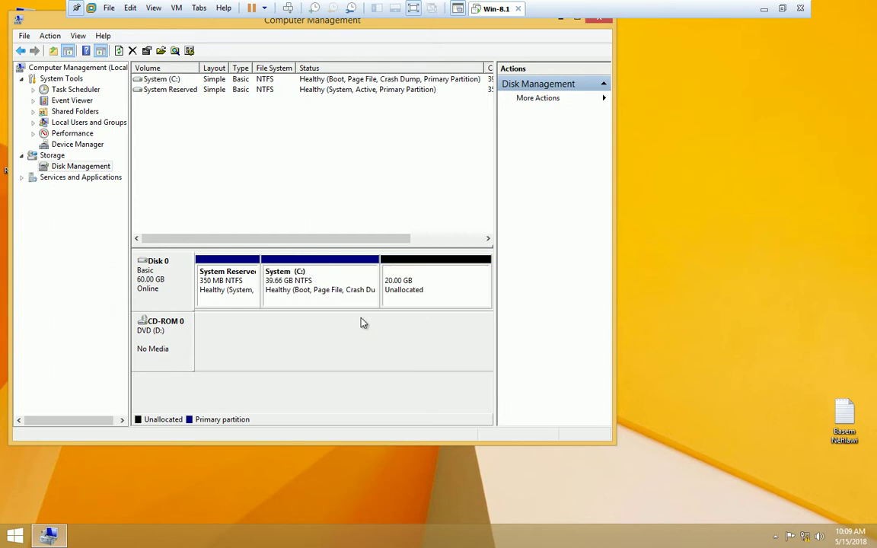
Step: Create a new simple volume in the unallocated space with the wizard's default settings, and close Computer Management
right_click(396, 286)
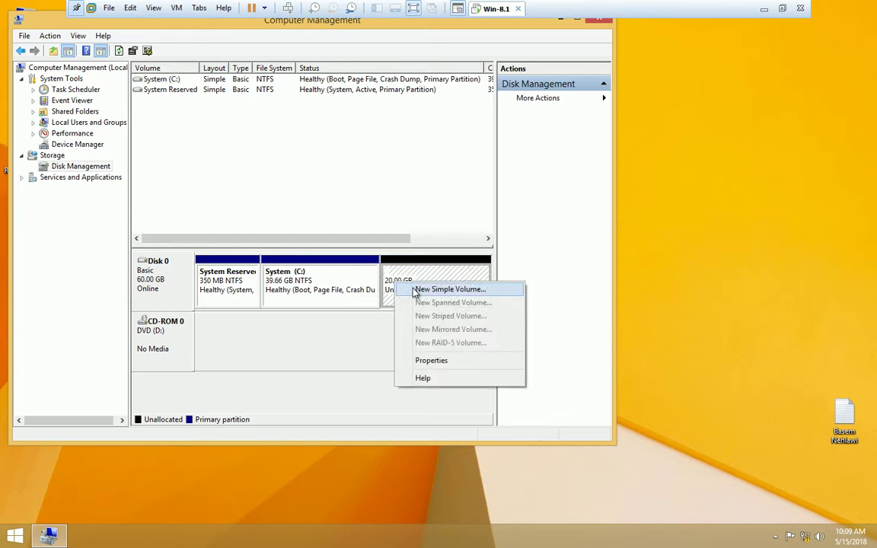
left_click(403, 289)
left_click(366, 298)
left_click(368, 298)
left_click(368, 298)
left_click(367, 298)
left_click(369, 298)
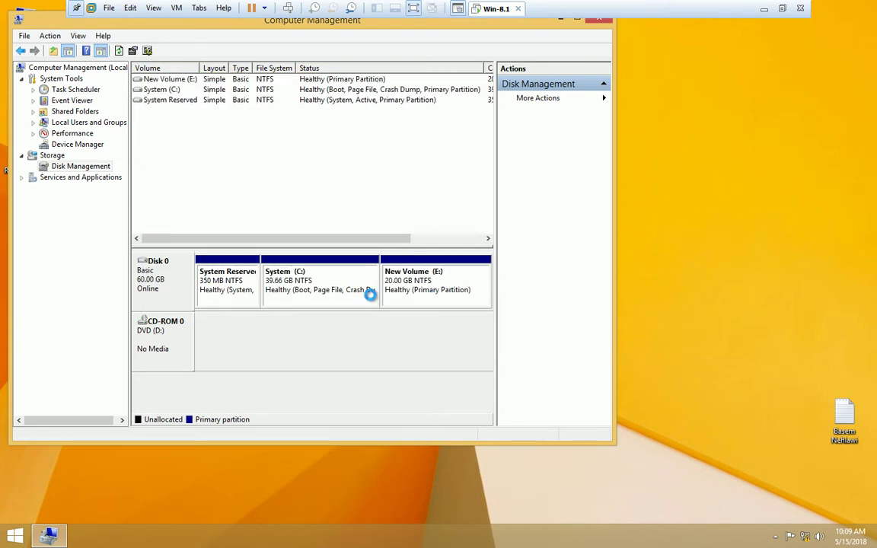
left_click(600, 21)
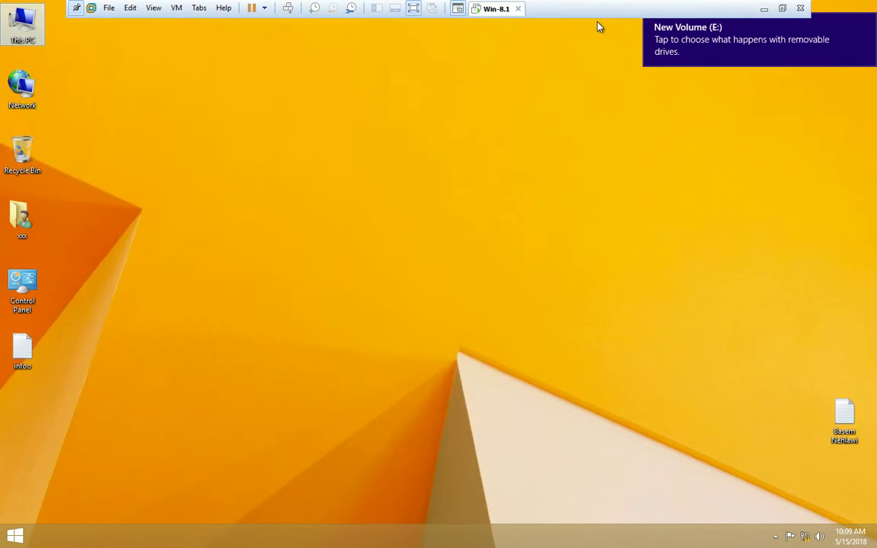
Step: Rename the New Volume (E:) drive to IMG in File Explorer and close the window
key("super+e")
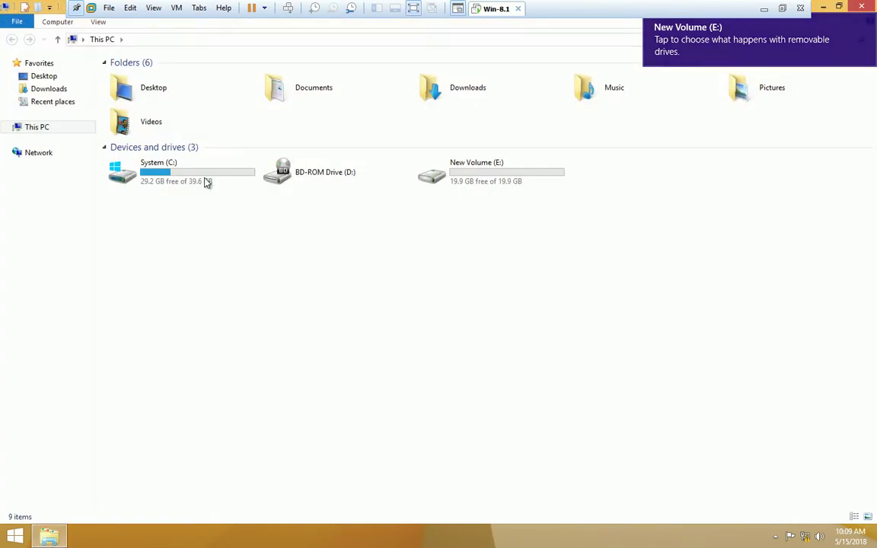
left_click(471, 172)
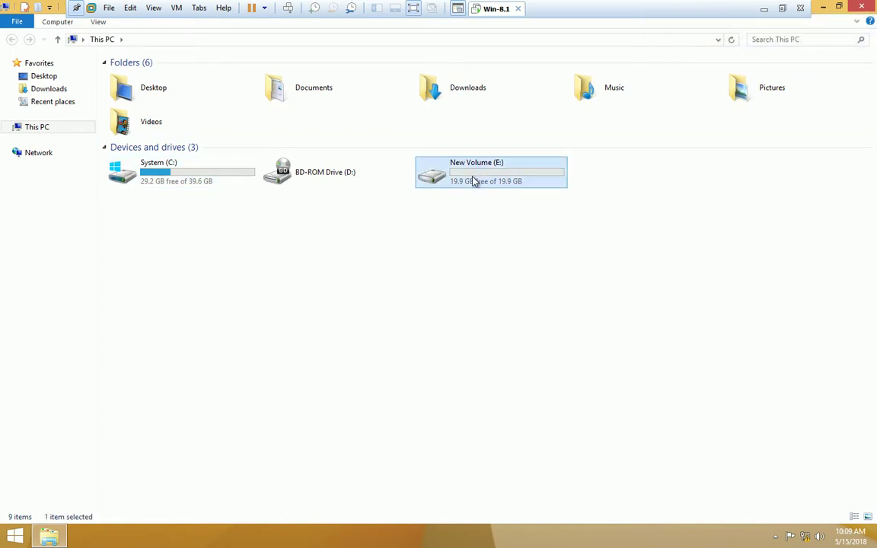
key("F2")
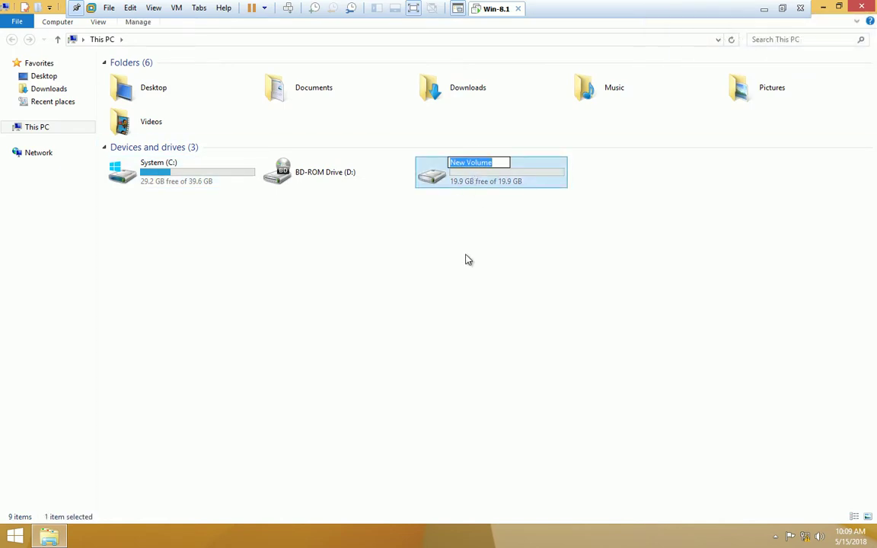
type("IM")
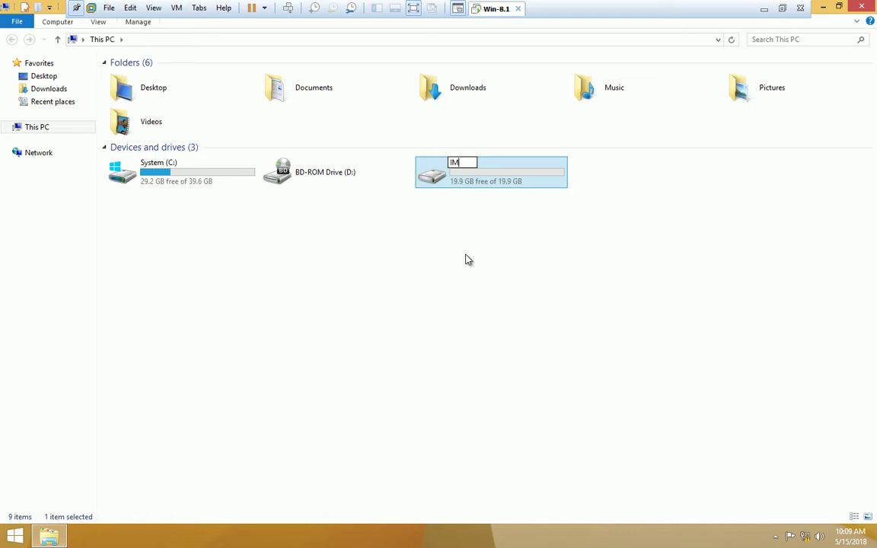
type("G")
key("Return")
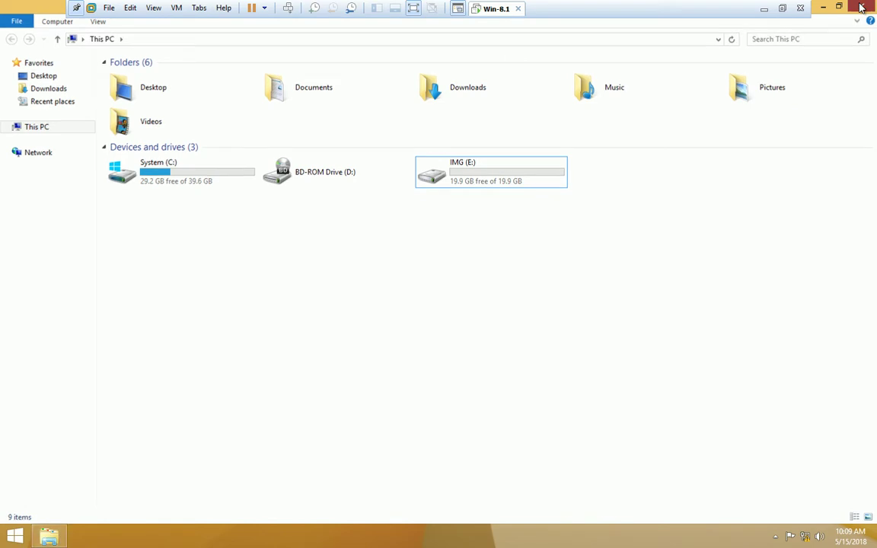
left_click(861, 6)
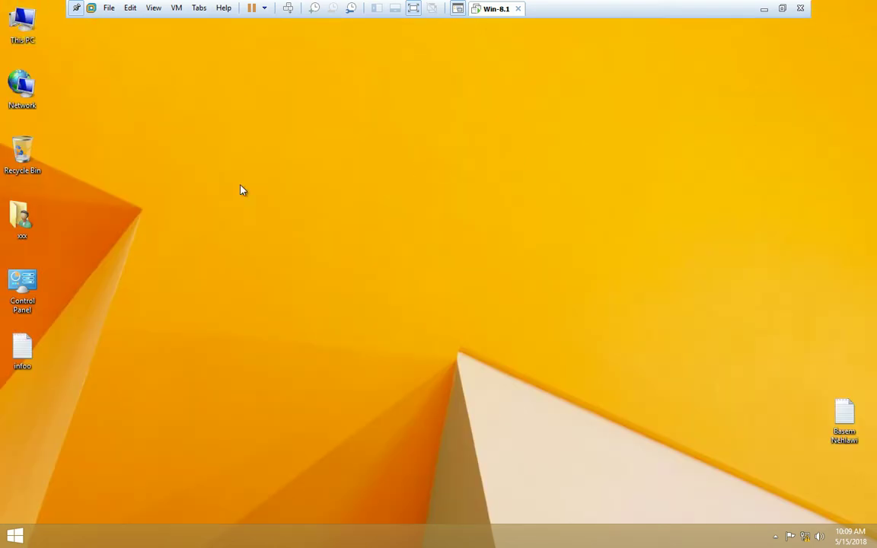
Step: Open the system protection settings for System (C:) and reduce the maximum disk space usage to 1%
right_click(23, 21)
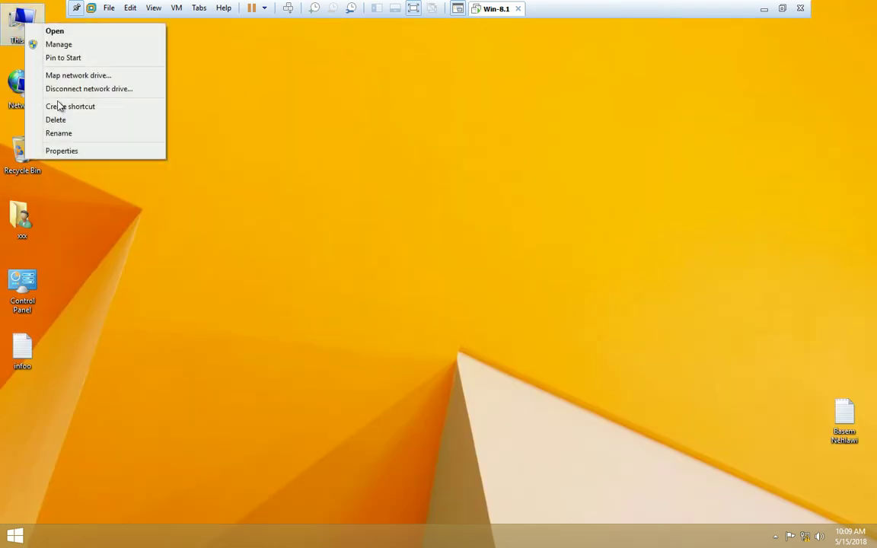
left_click(79, 151)
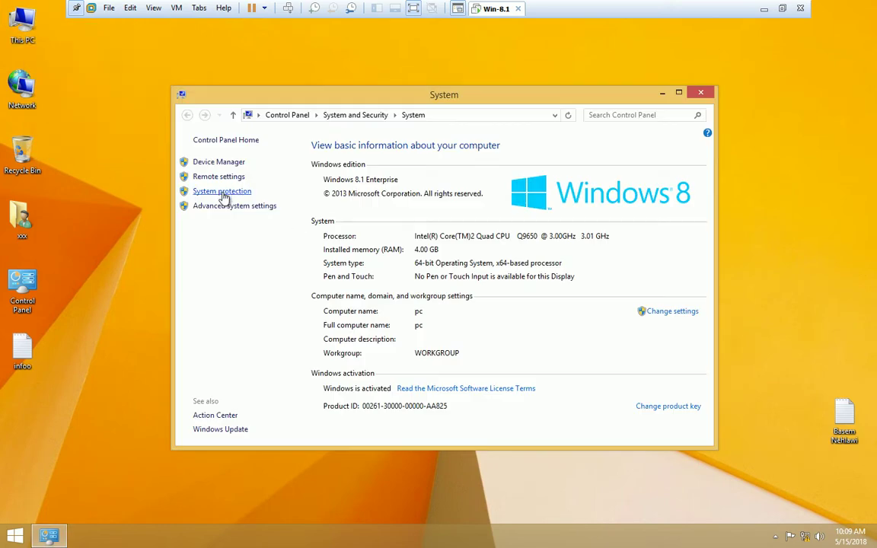
left_click(221, 195)
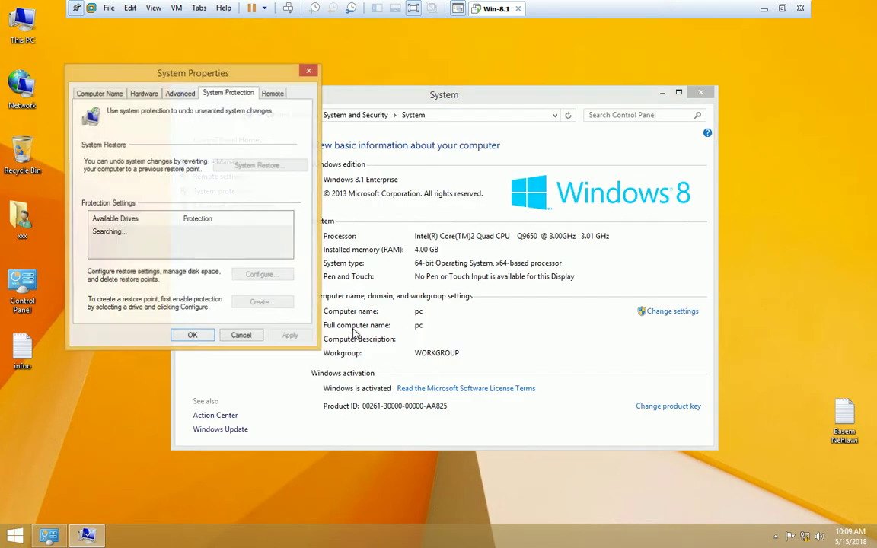
left_click(126, 232)
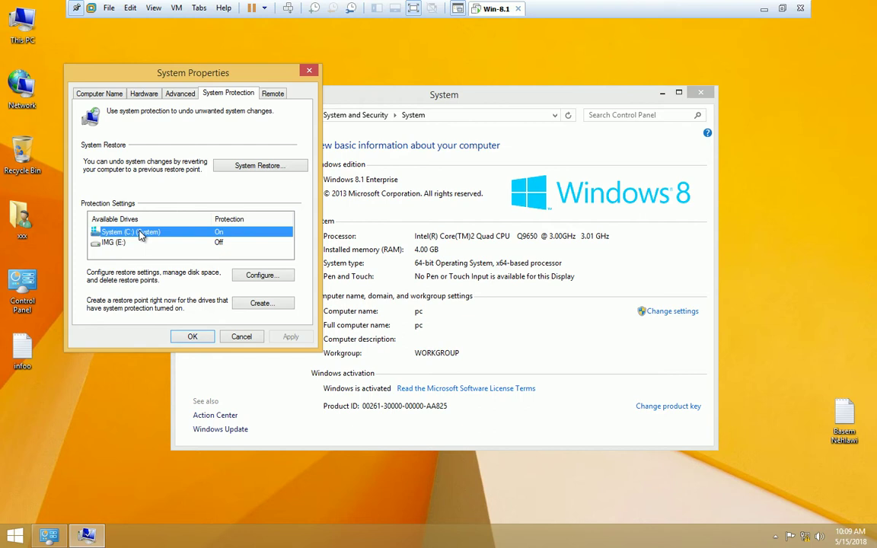
left_click(261, 276)
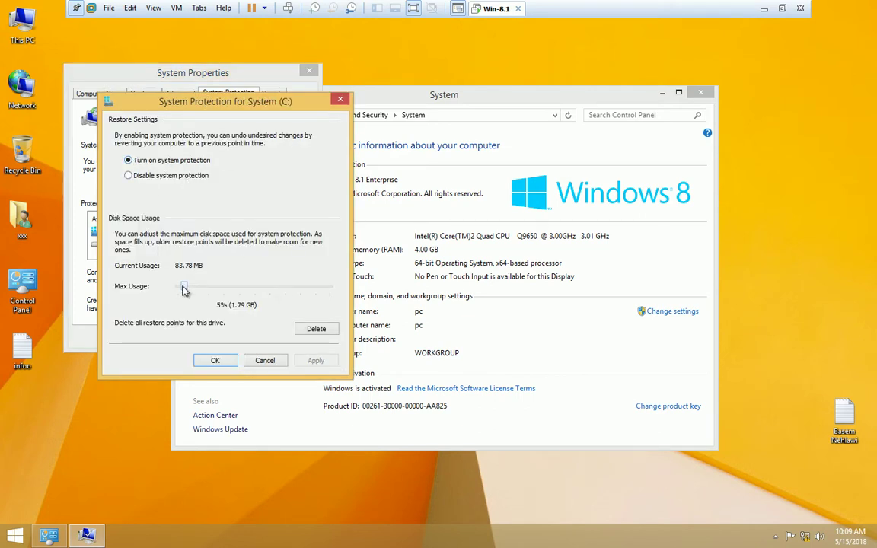
left_click_drag(183, 287, 111, 288)
Step: Delete all restore points on System (C:) and apply the drive's protection settings
left_click(315, 332)
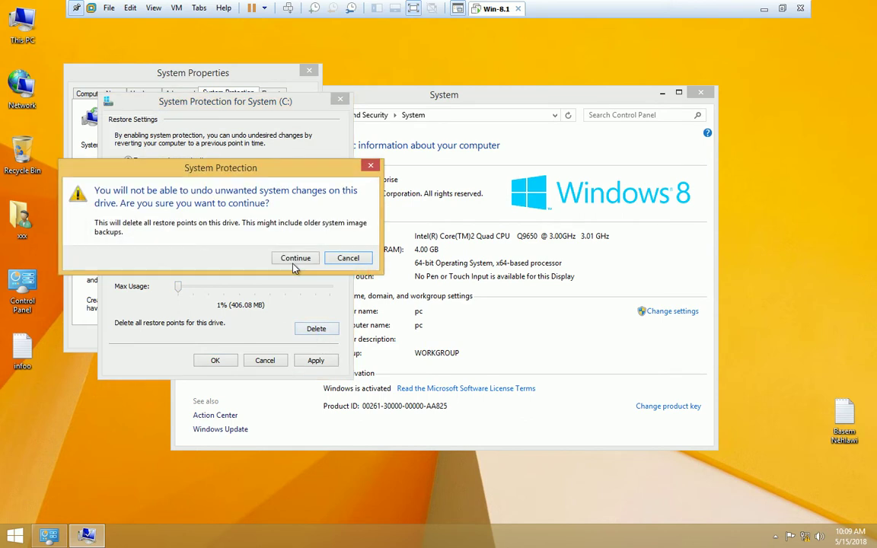
left_click(293, 258)
left_click(299, 239)
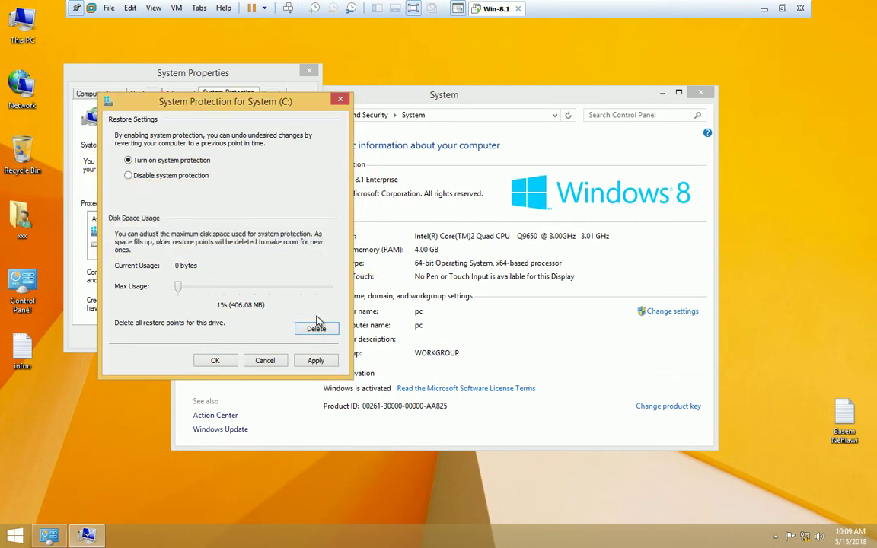
left_click(316, 360)
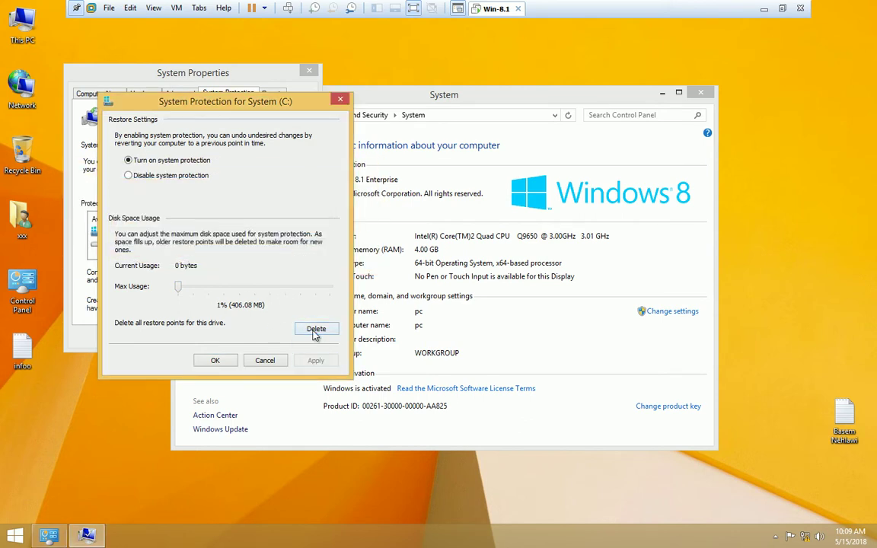
left_click(213, 361)
Step: Turn on system protection for the IMG (E:) drive with the maximum usage at 0%
left_click(111, 242)
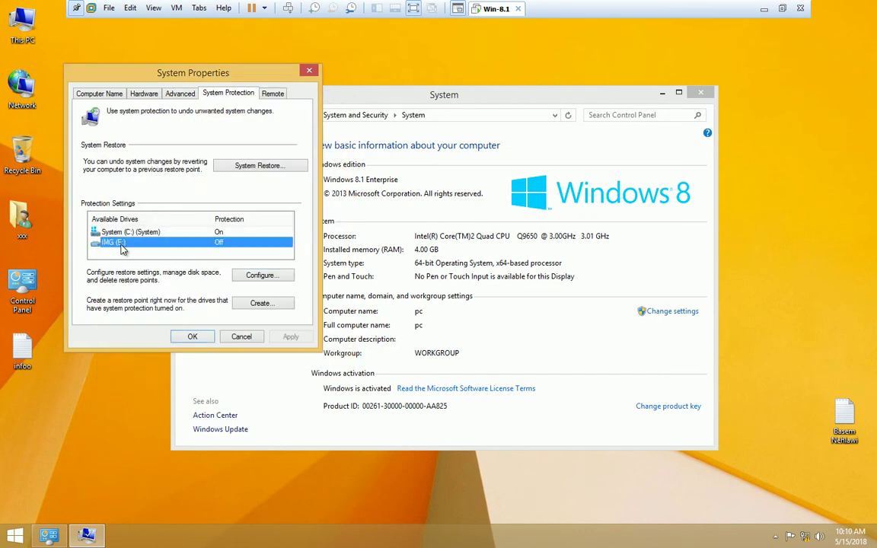
left_click(260, 276)
left_click(156, 160)
left_click(315, 360)
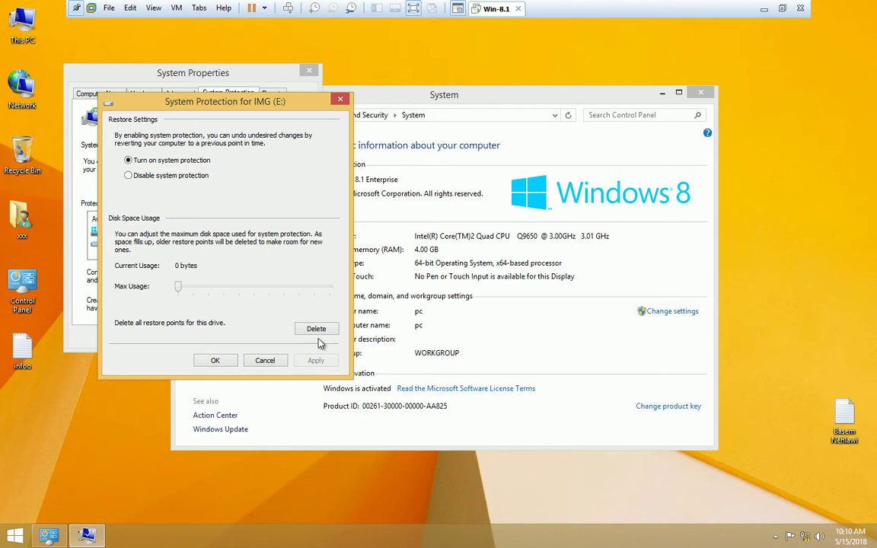
left_click(177, 288)
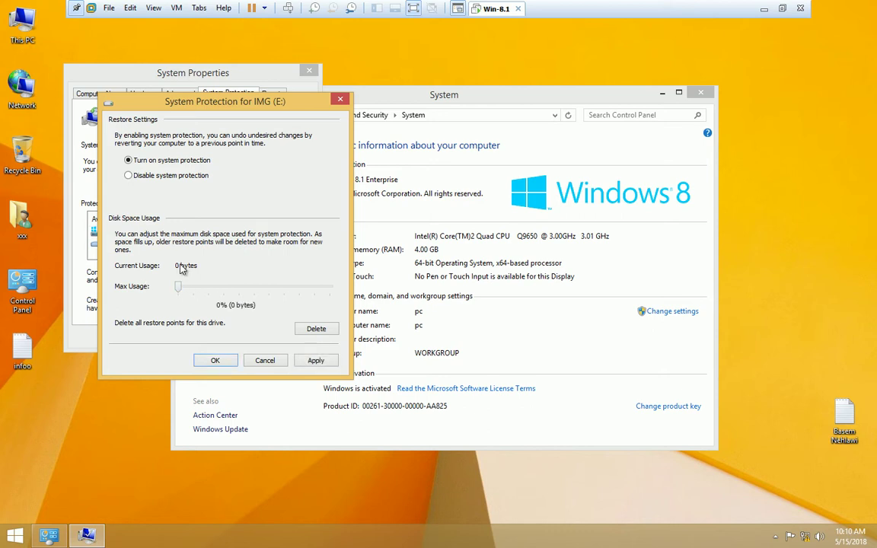
Step: Delete all restore points on IMG (E:), accept the protection settings and close the system windows
left_click(316, 329)
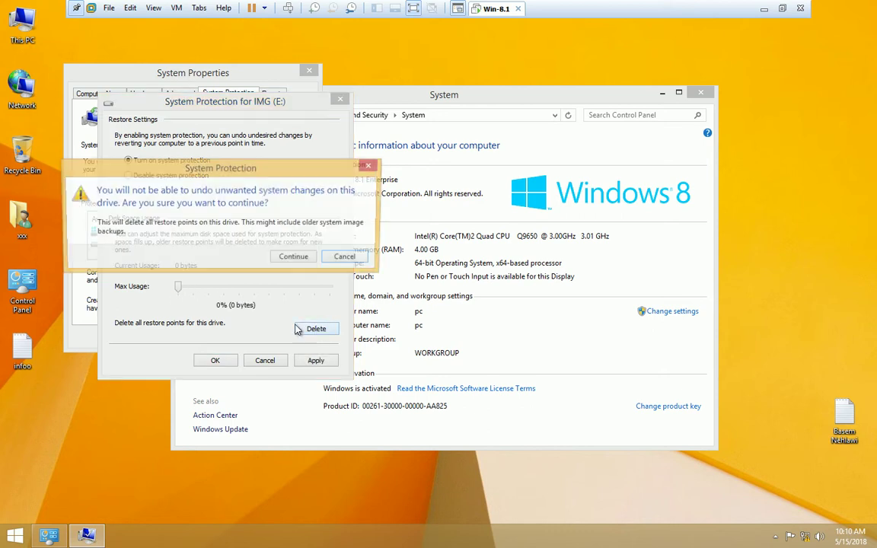
left_click(290, 256)
left_click(299, 241)
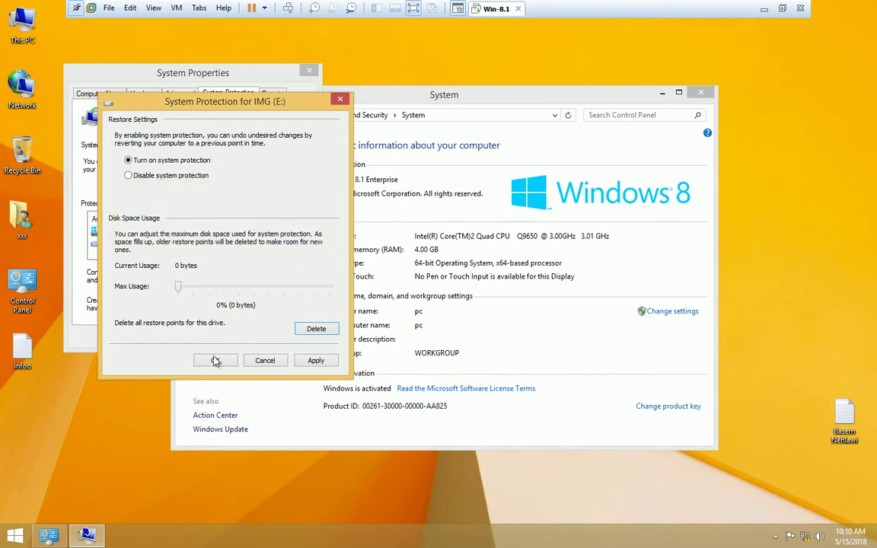
left_click(215, 360)
left_click(200, 342)
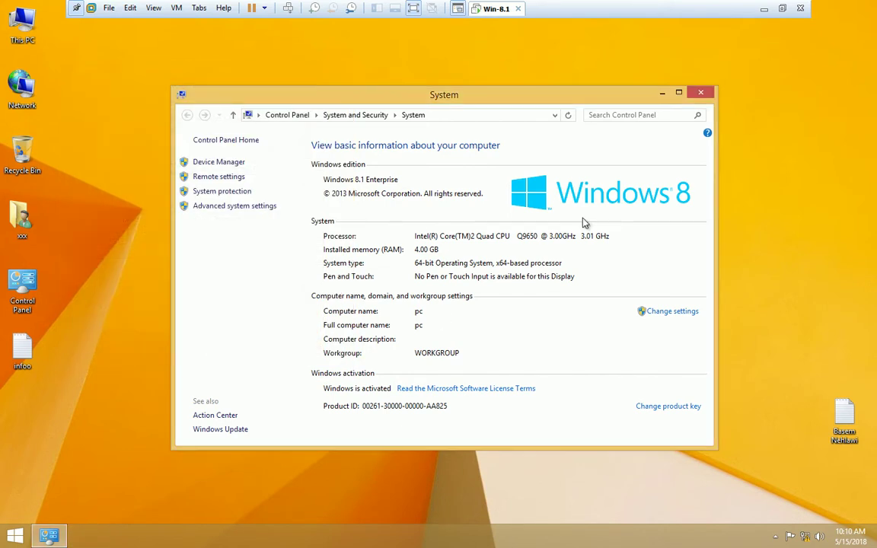
left_click(700, 92)
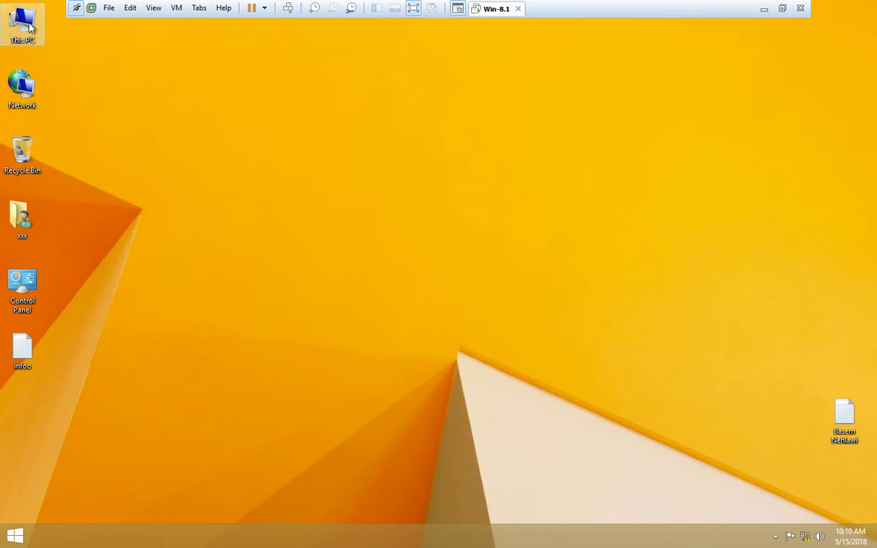
Step: Display the Control Panel items as large icons and start System Image Backup from File History
double_click(22, 284)
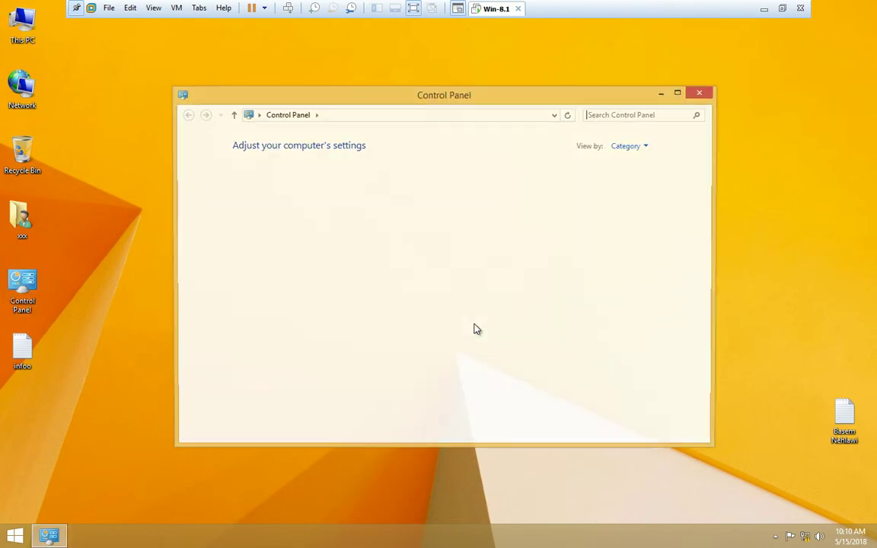
double_click(604, 102)
left_click(625, 55)
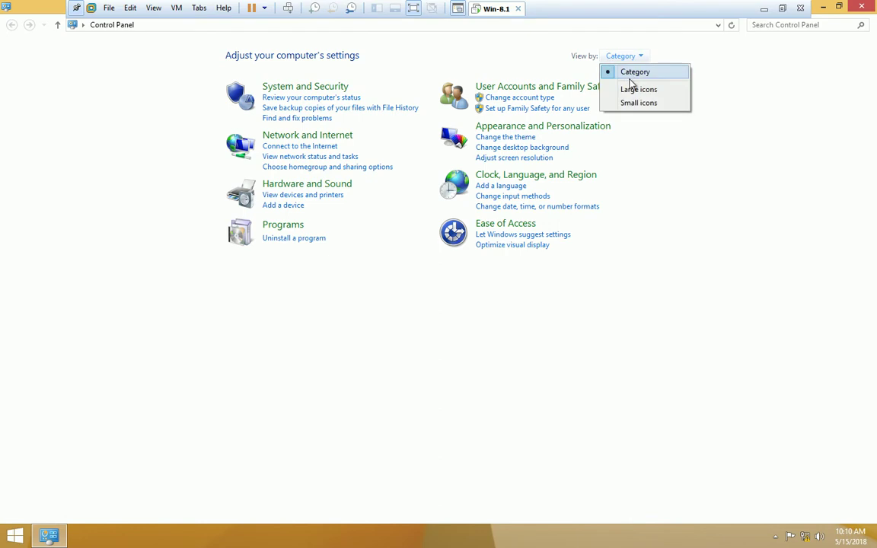
left_click(632, 89)
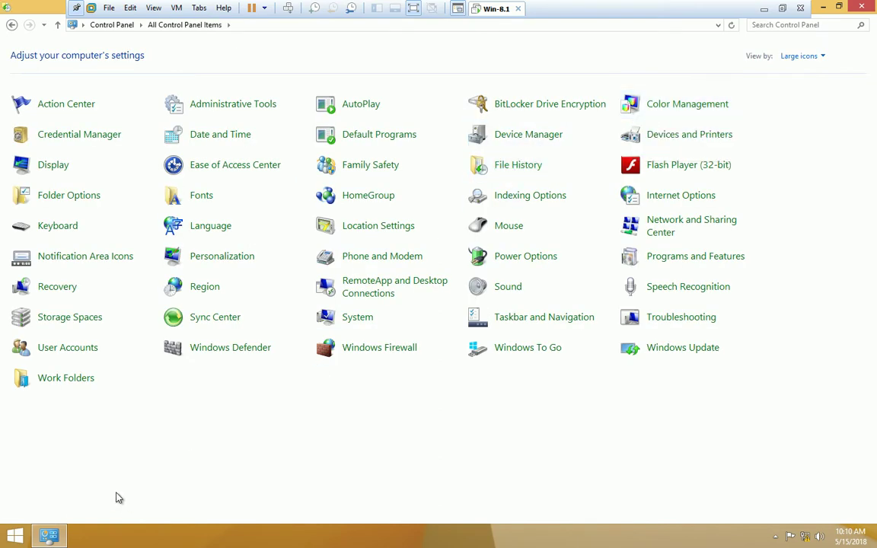
left_click(50, 507)
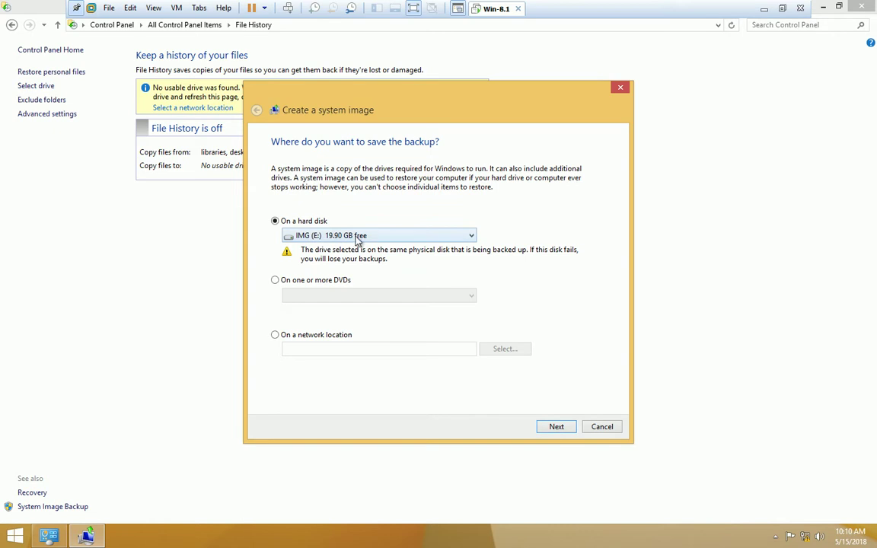
Step: Back up the System Reserved and System (C:) drives to IMG (E:) as a system image, then close the backup and File History windows
left_click(560, 427)
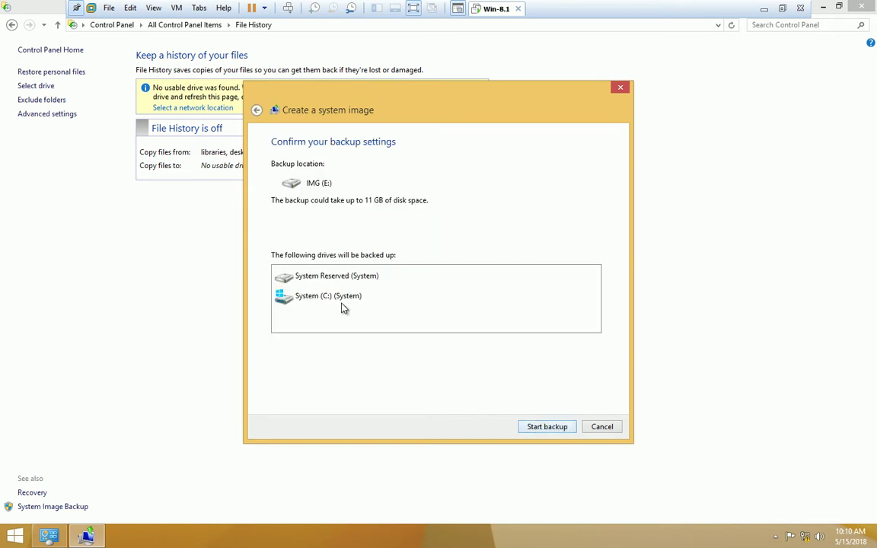
left_click(560, 429)
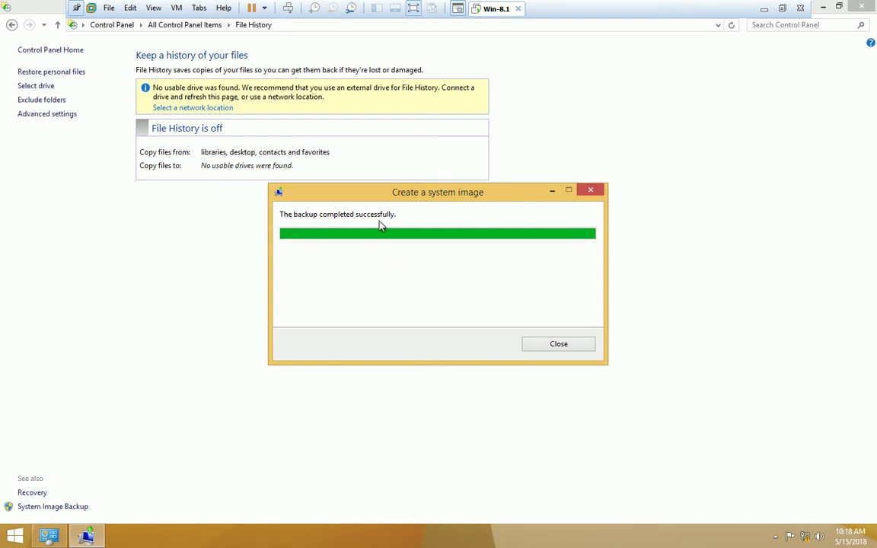
left_click(550, 345)
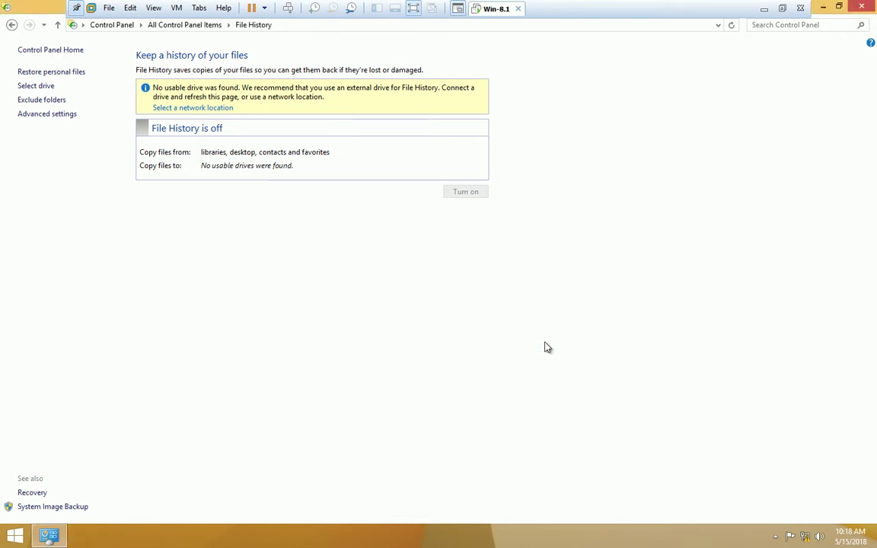
left_click(863, 6)
Step: Check the space used on the drives in This PC and close the window
left_click(26, 42)
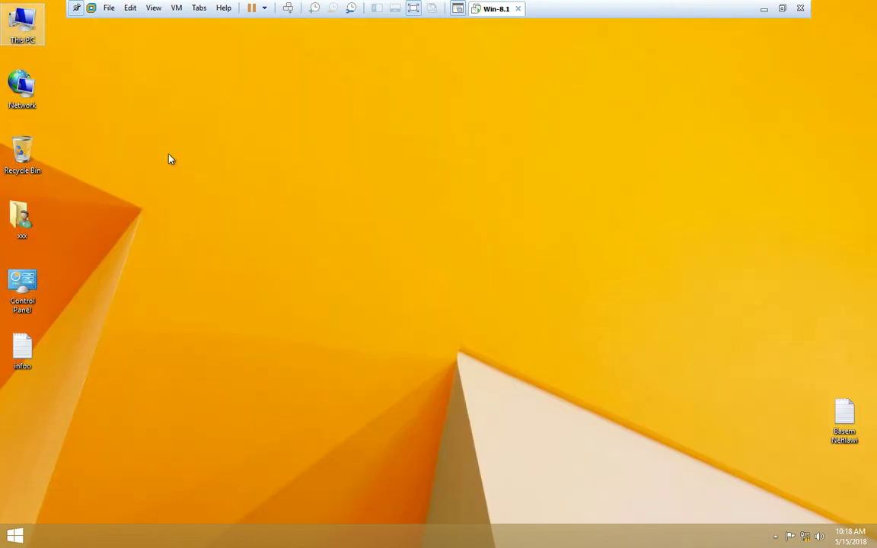
double_click(27, 42)
left_click(860, 6)
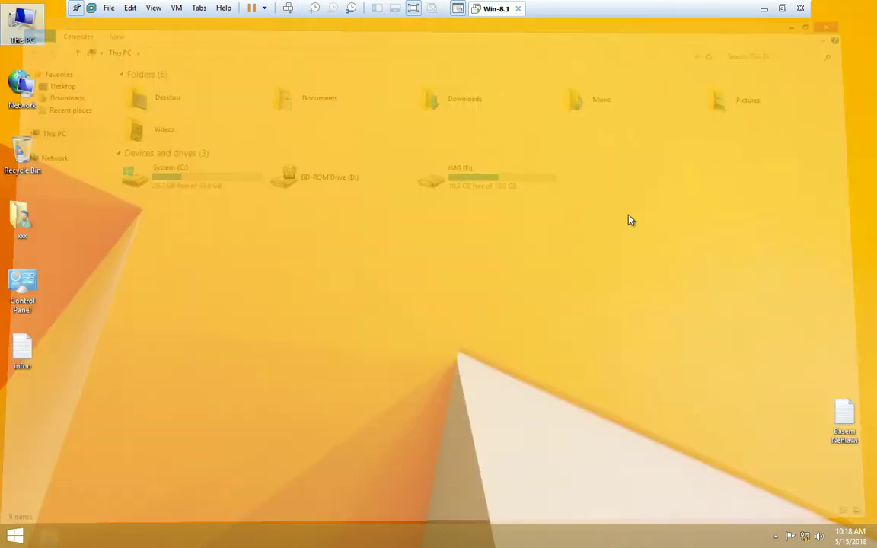
Step: Remove the drive letter E: from the IMG partition in Disk Management and check the drive list in File Explorer
right_click(26, 30)
left_click(29, 39)
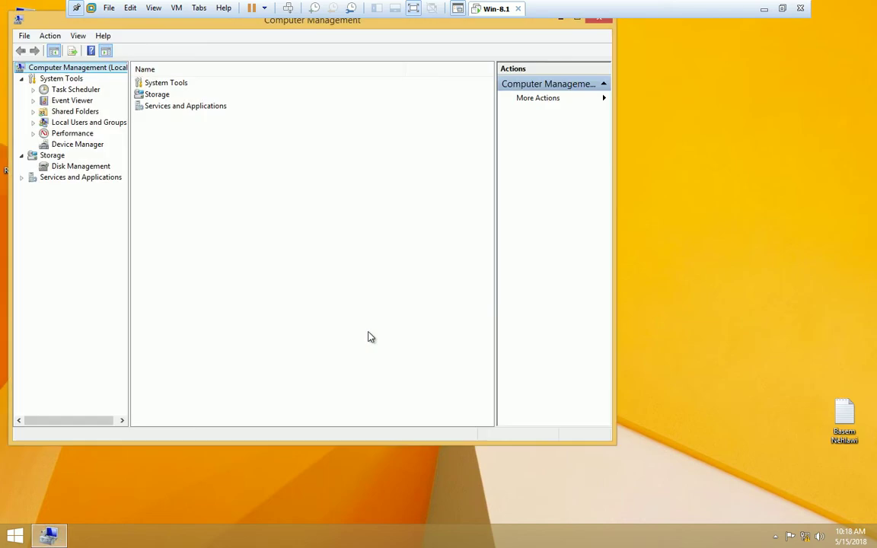
left_click(80, 166)
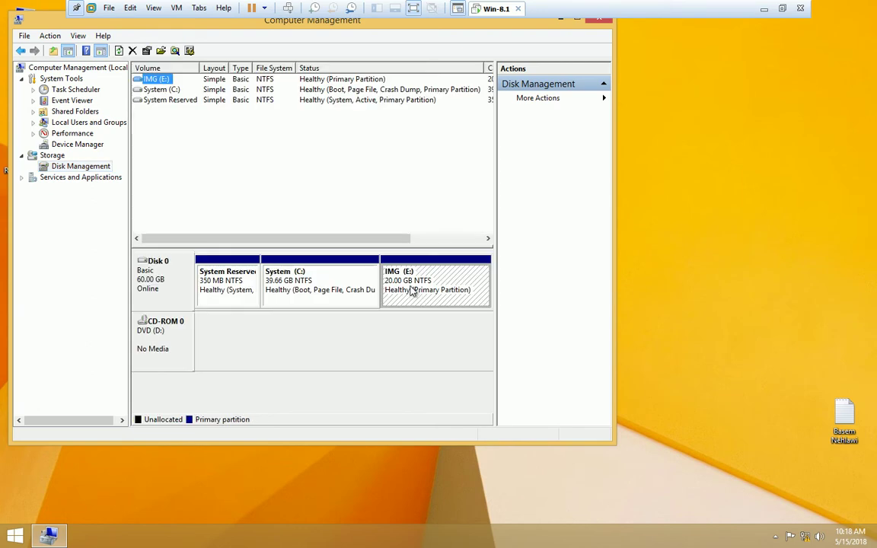
right_click(409, 277)
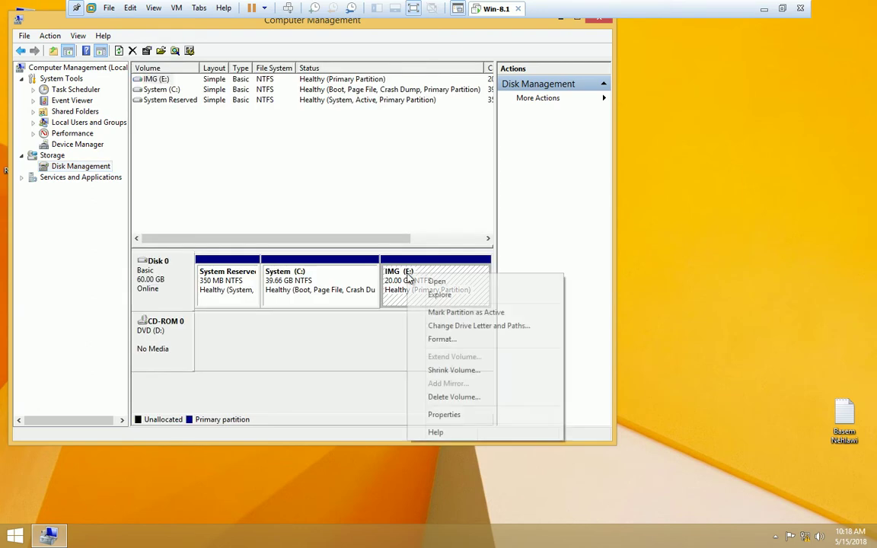
left_click(482, 326)
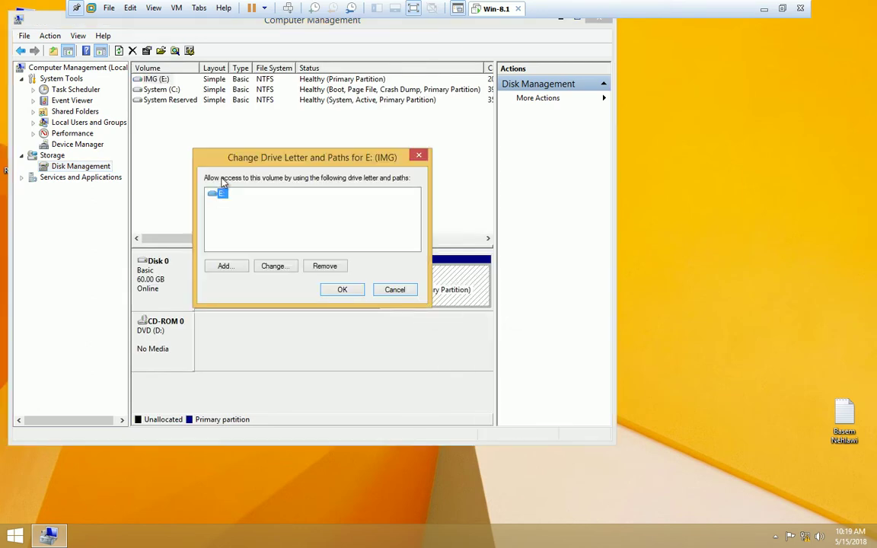
left_click(324, 265)
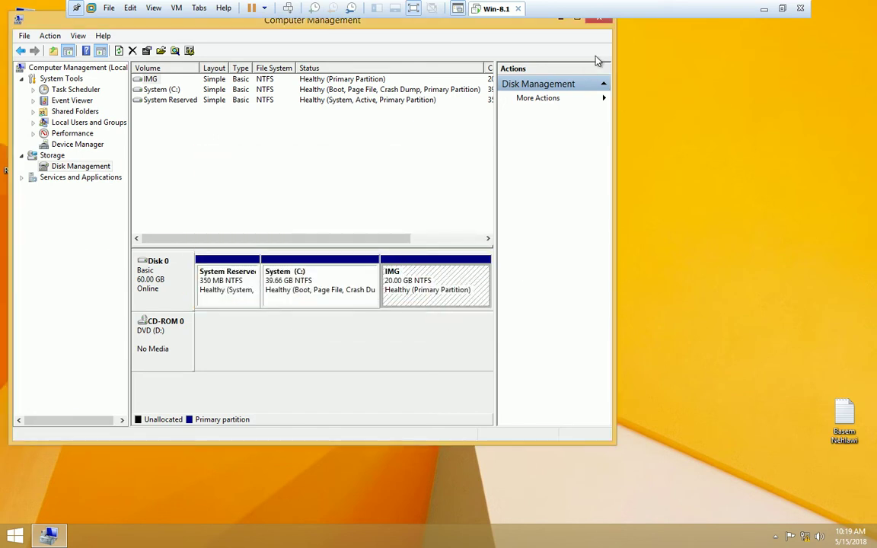
left_click(600, 19)
key("super+e")
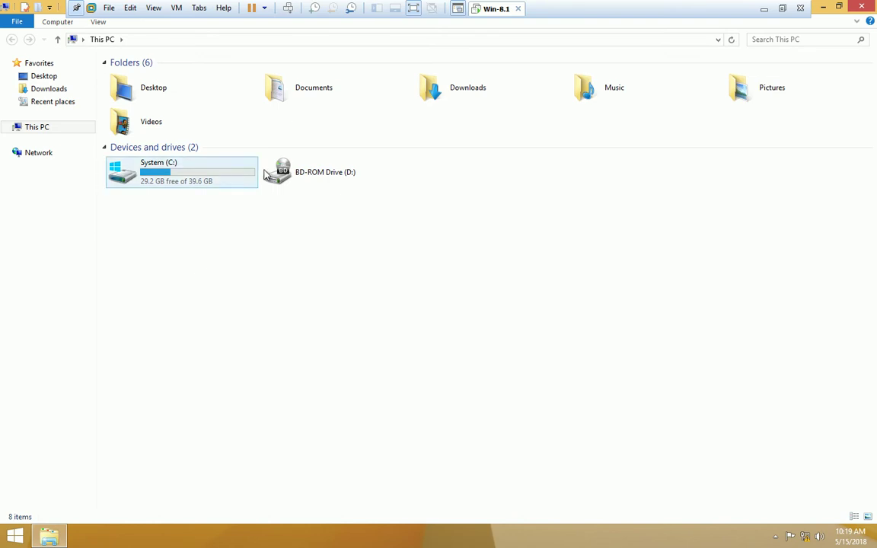
left_click(864, 6)
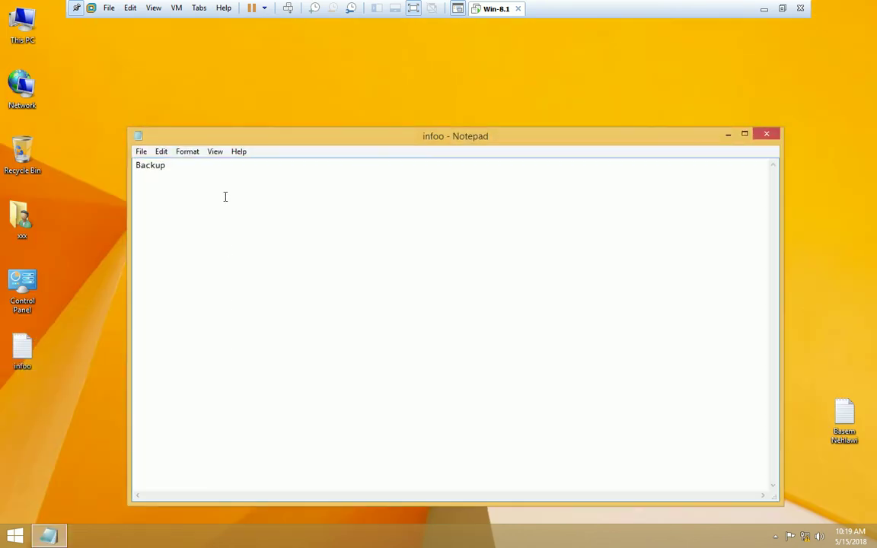
Step: Change the text of the infoo note to "Backup OK", replace it with "Restore" and close the note
type("0")
type("K")
key("ctrl+a")
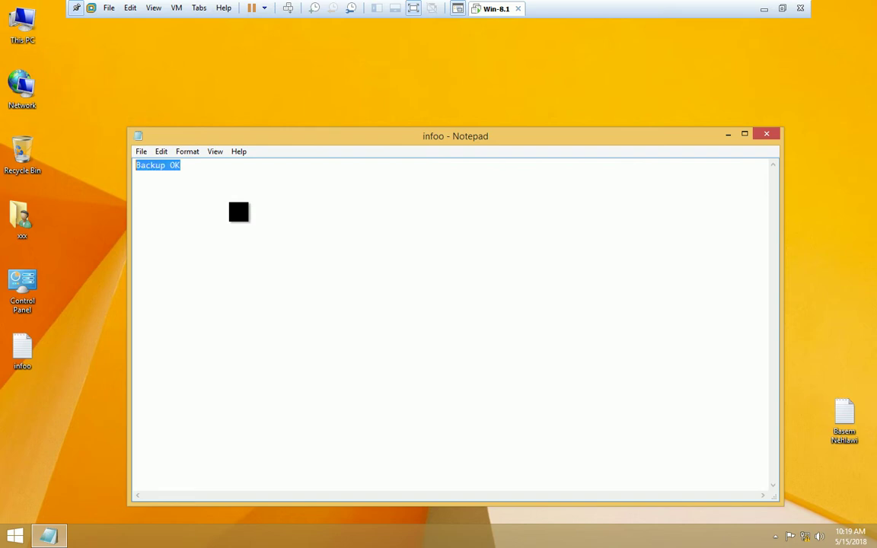
type("Res")
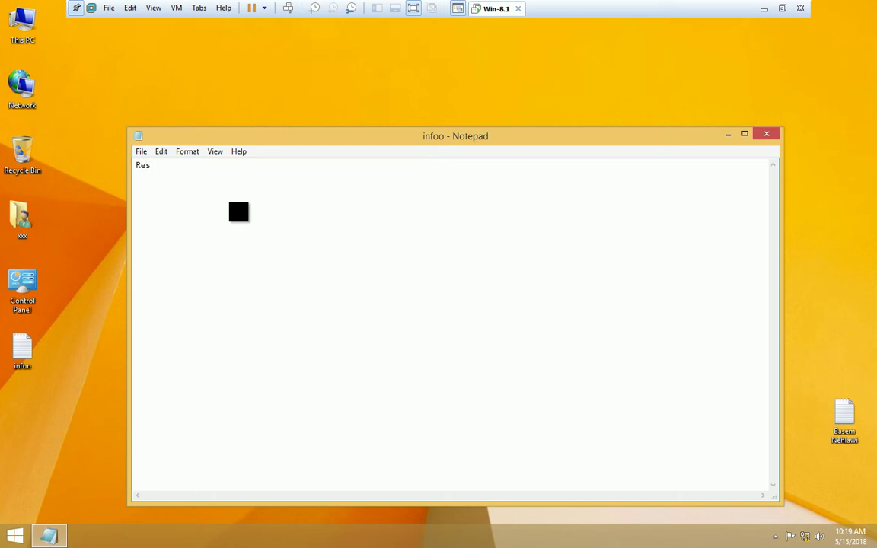
type("tore")
left_click(768, 137)
left_click(412, 275)
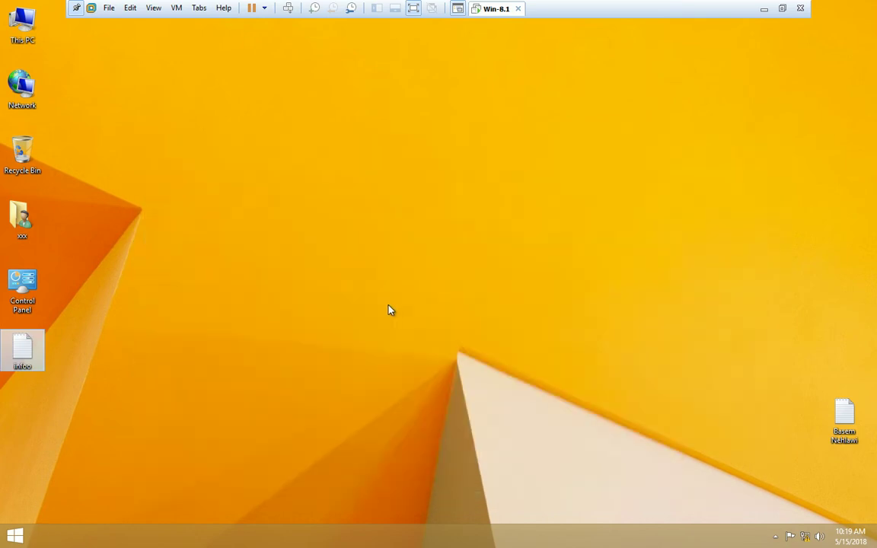
left_click(328, 329)
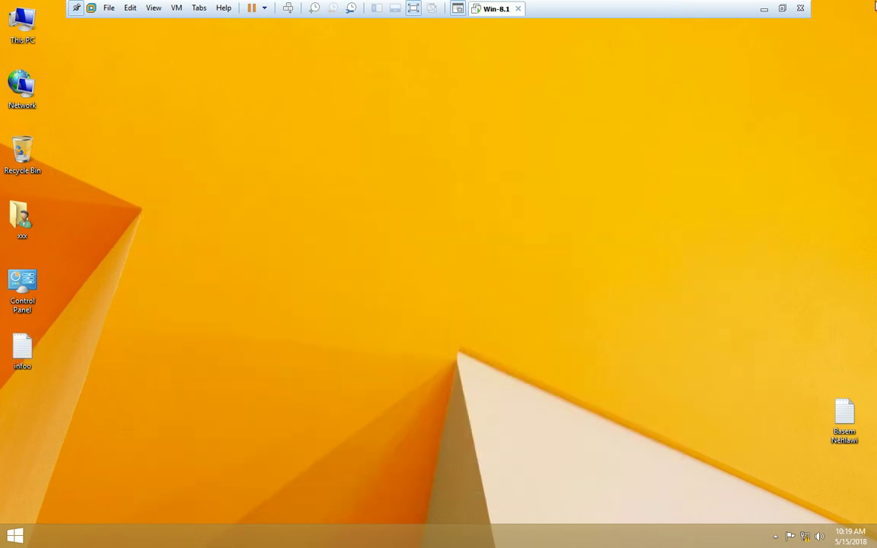
Step: Restart the PC into Advanced startup from the Update and recovery settings
mouse_move(875, 4)
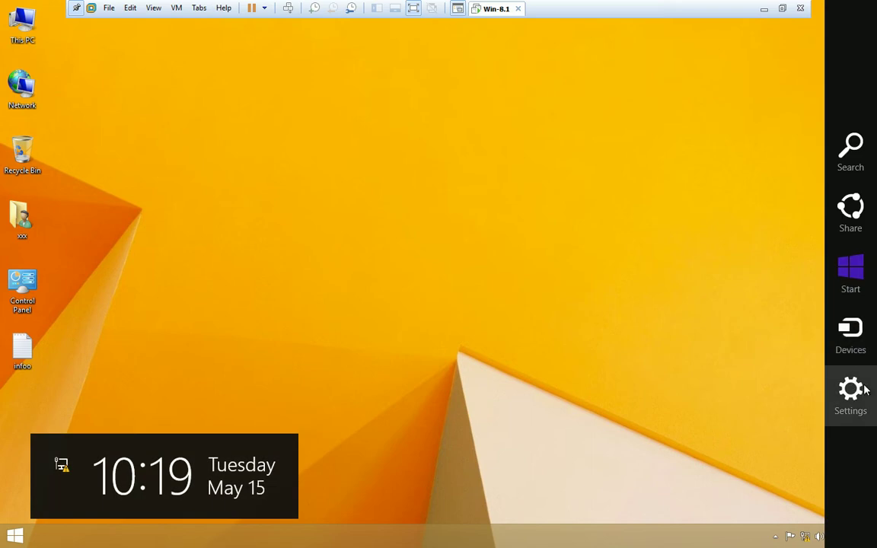
left_click(851, 392)
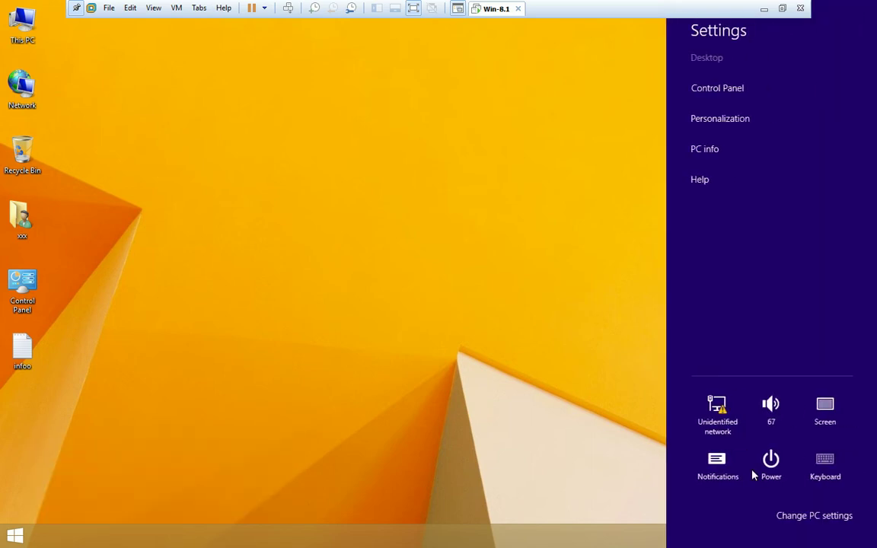
left_click(842, 518)
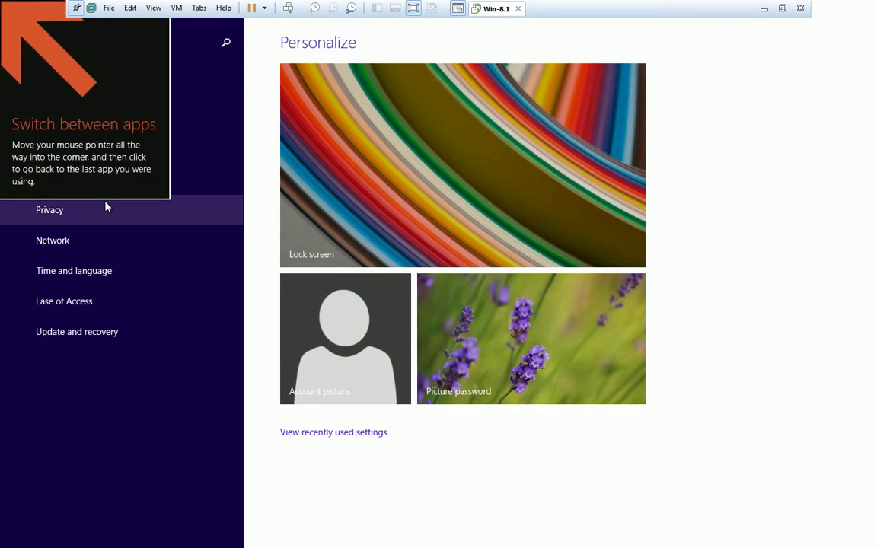
left_click(104, 338)
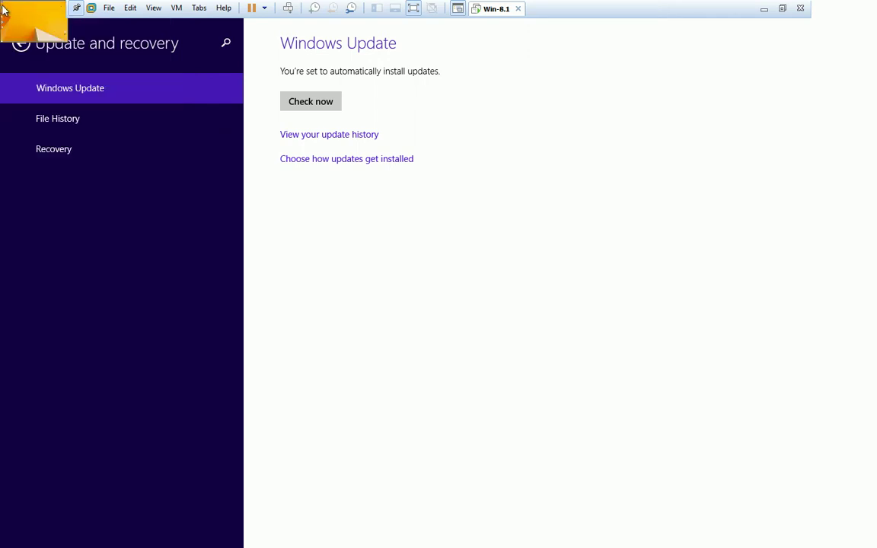
left_click(69, 150)
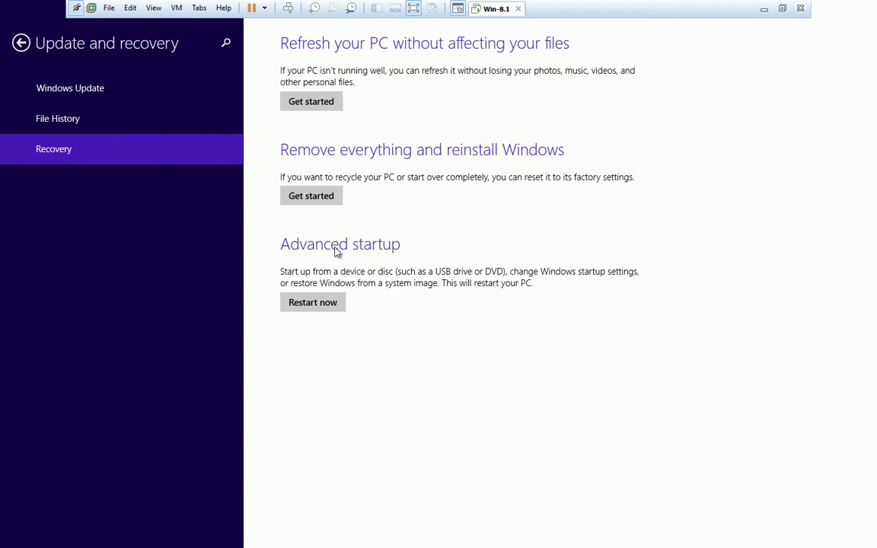
left_click(329, 305)
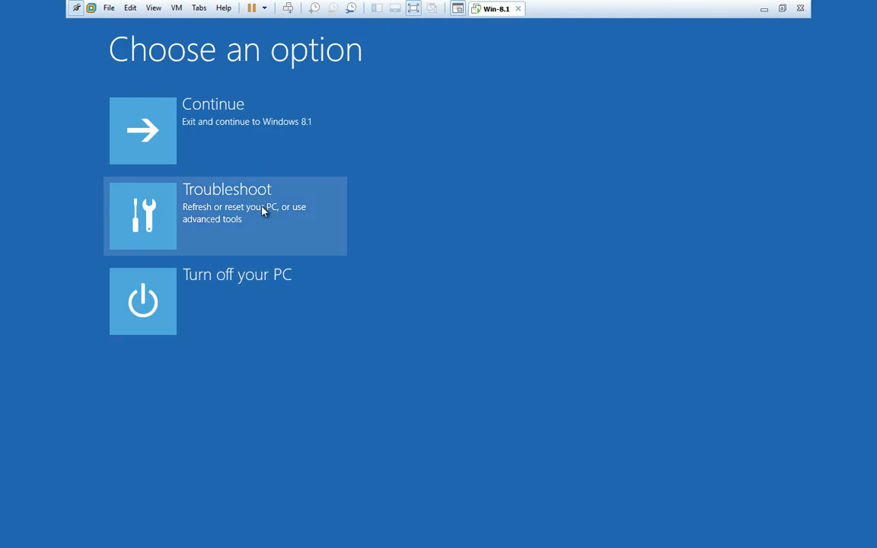
Step: Start System Image Recovery from the advanced troubleshooting options and continue with the listed user account
left_click(222, 214)
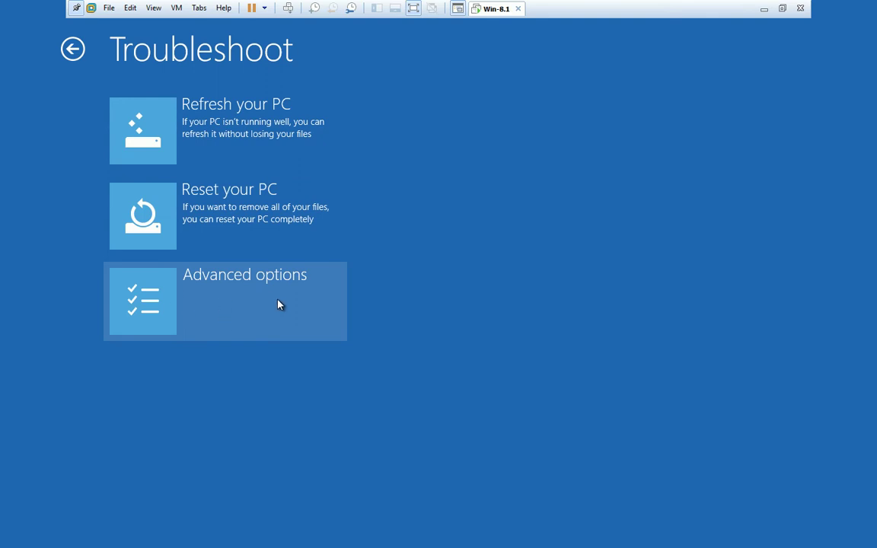
left_click(240, 306)
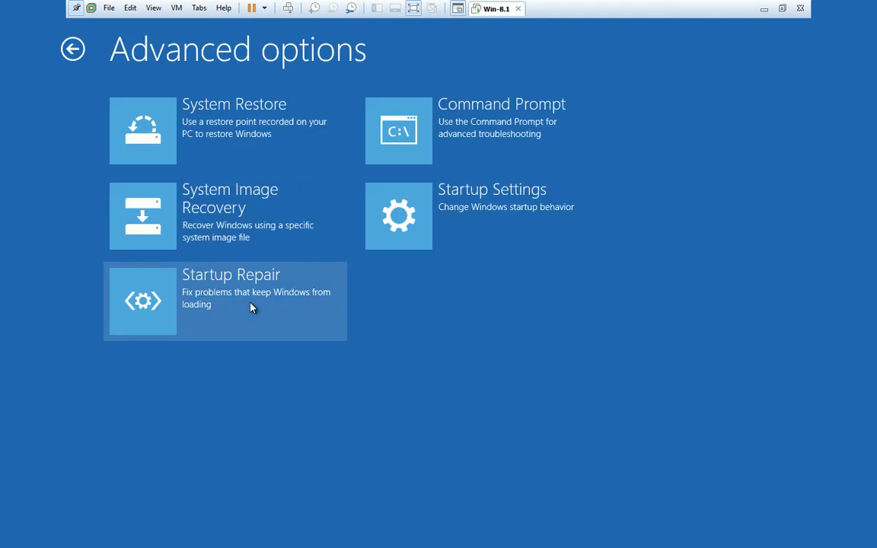
left_click(268, 211)
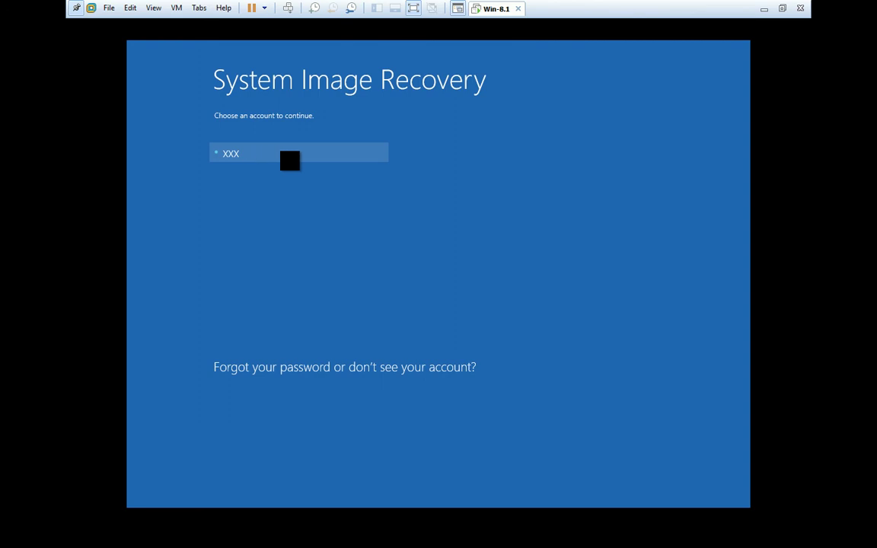
left_click(238, 152)
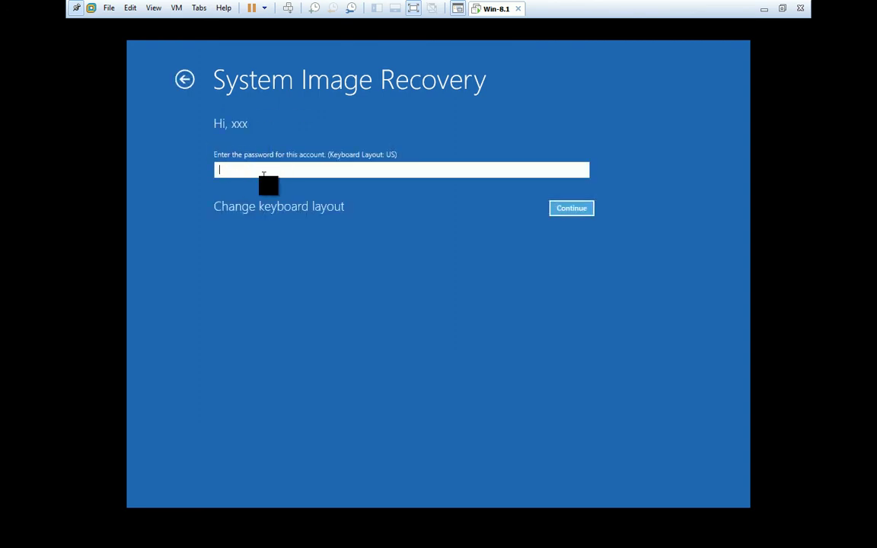
left_click(571, 208)
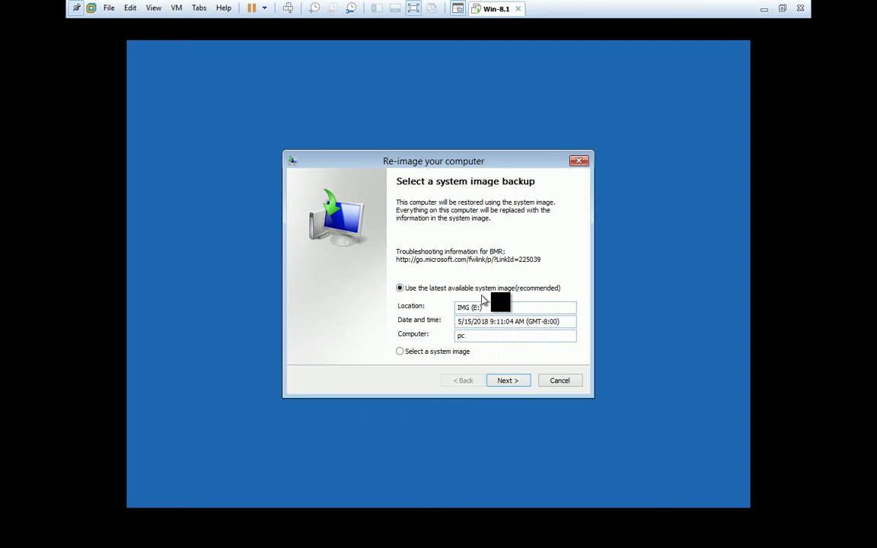
Step: Re-image the computer from the latest available system image on IMG (E:) with the default restore options, then restart it
left_click(521, 382)
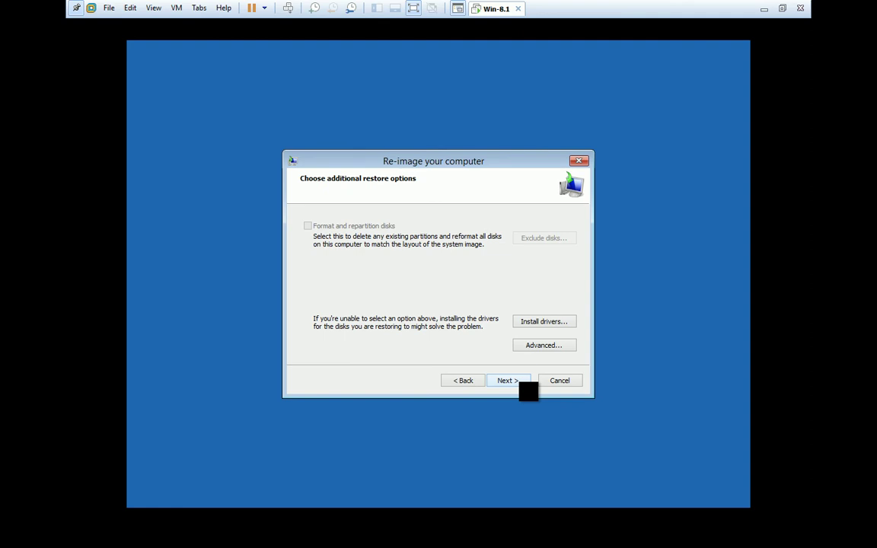
left_click(510, 380)
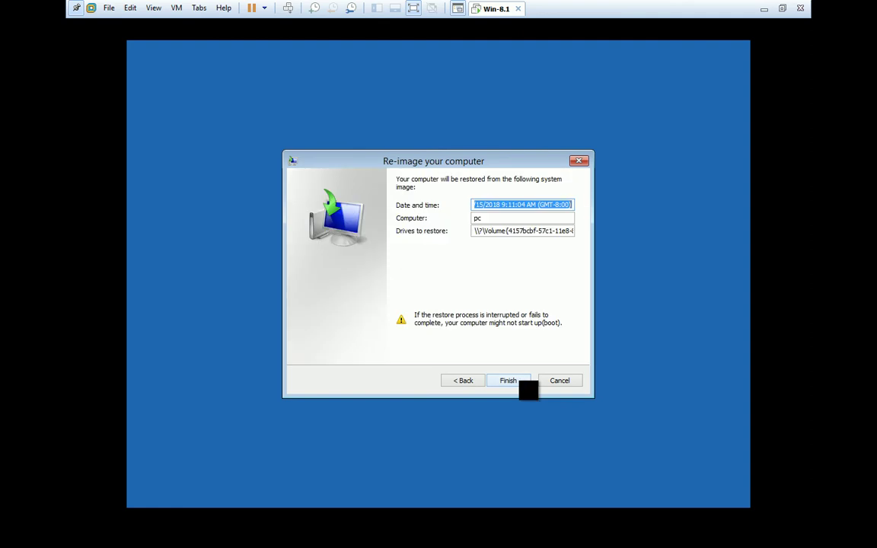
left_click(514, 383)
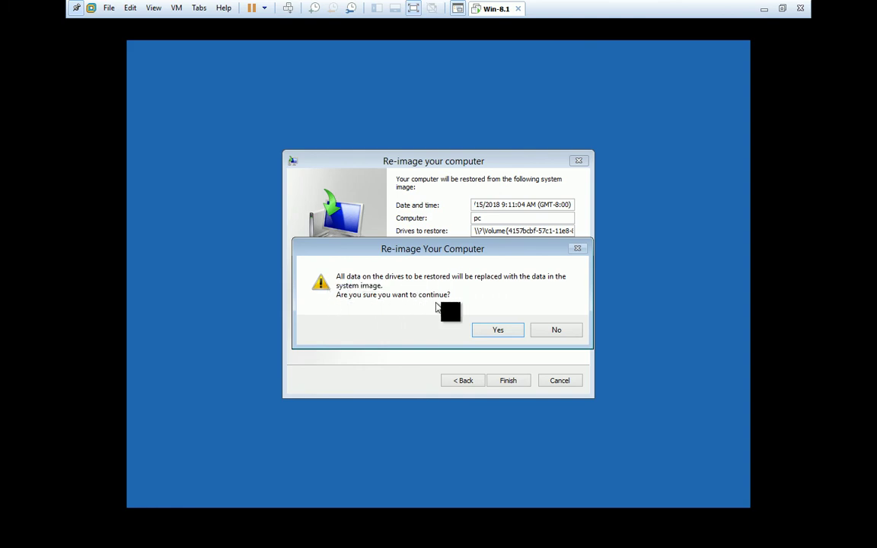
left_click(491, 331)
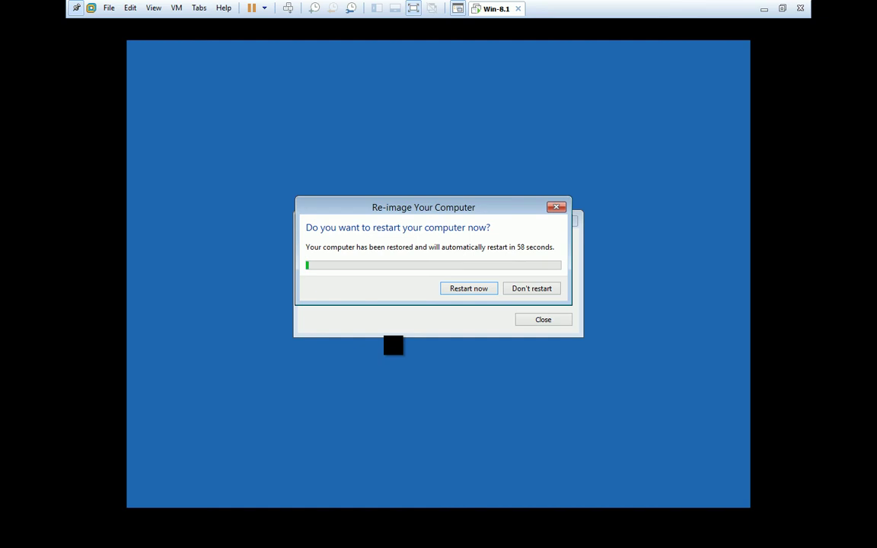
left_click(470, 292)
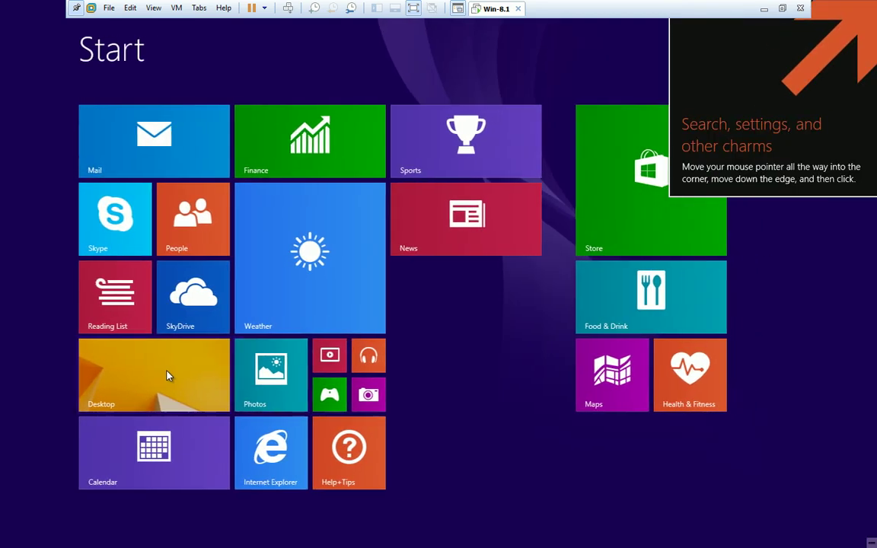
Step: Open the infoo note on the desktop, replace its text with "Restor OK" and close the note
left_click(167, 375)
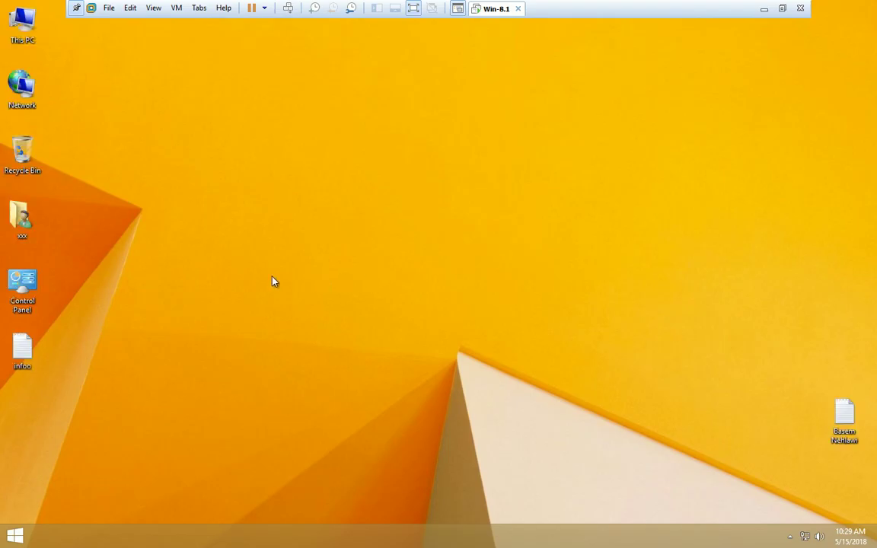
double_click(25, 349)
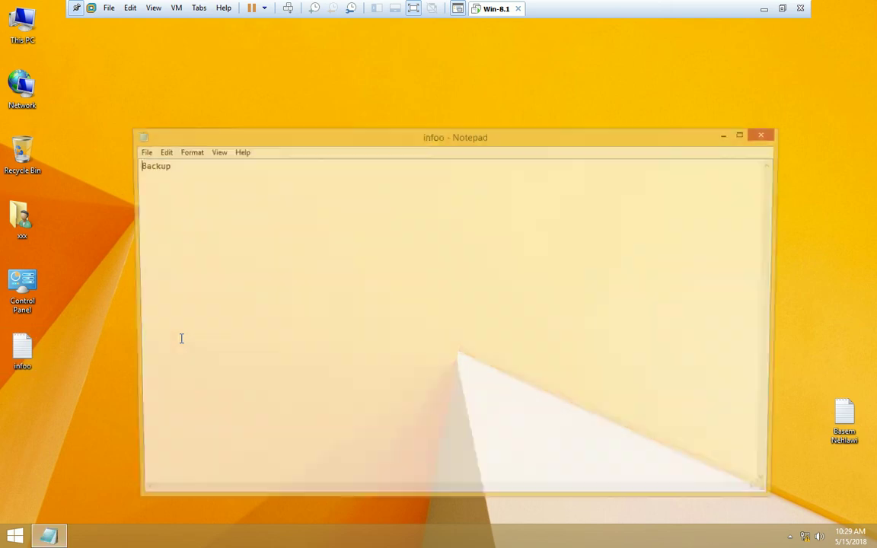
key("ctrl+a")
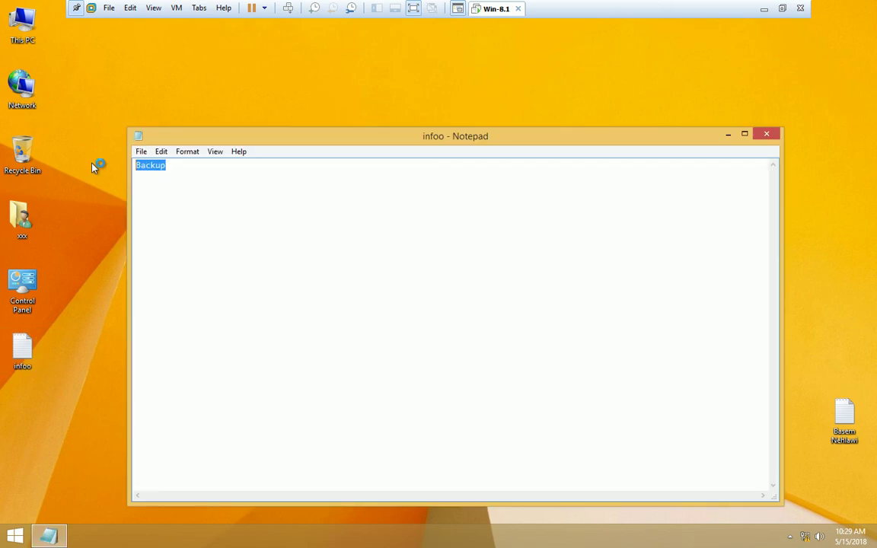
type("Restor OK")
left_click(770, 134)
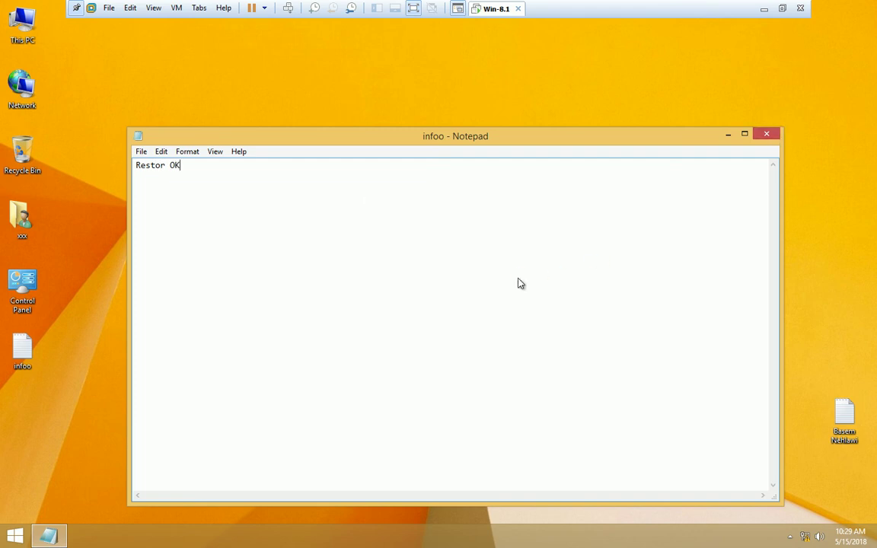